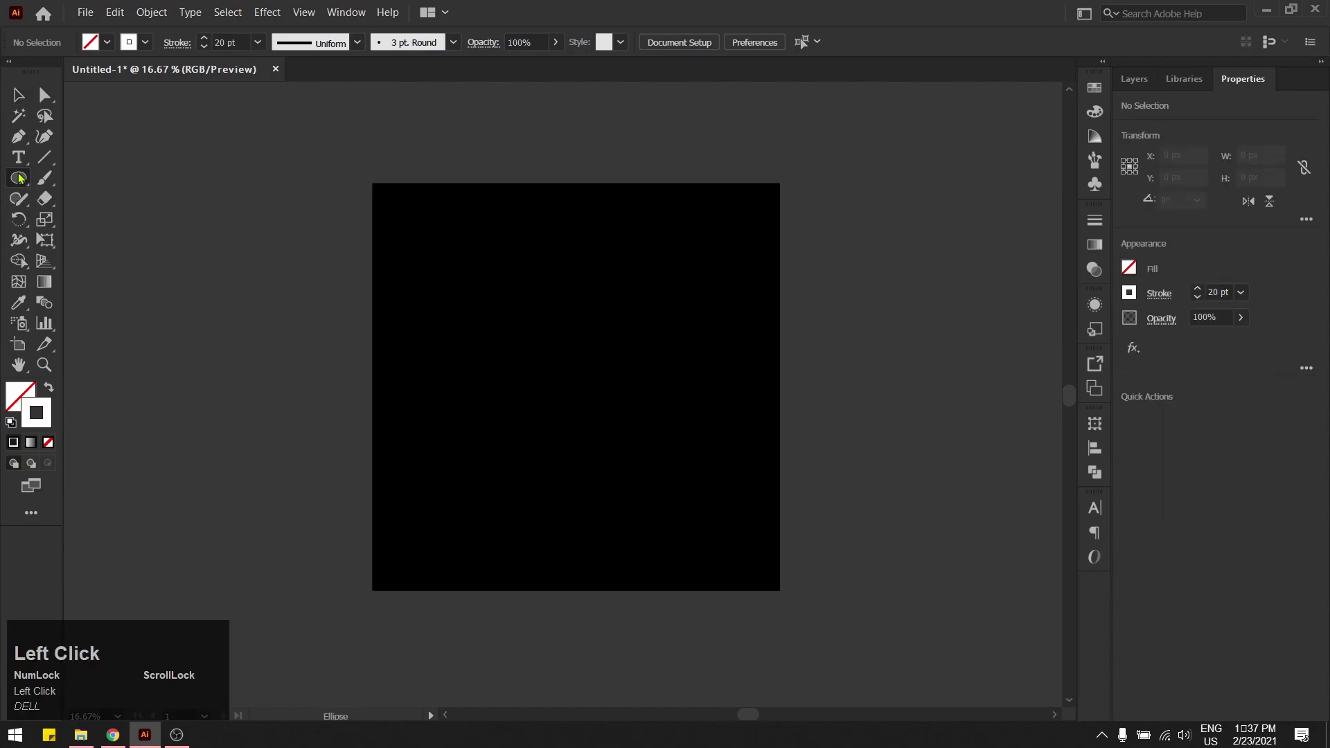
Step: Draw an unfilled circle about 1486 px in diameter outward from the centre of the black artboard
left_click_drag(576, 386, 744, 555)
key("v")
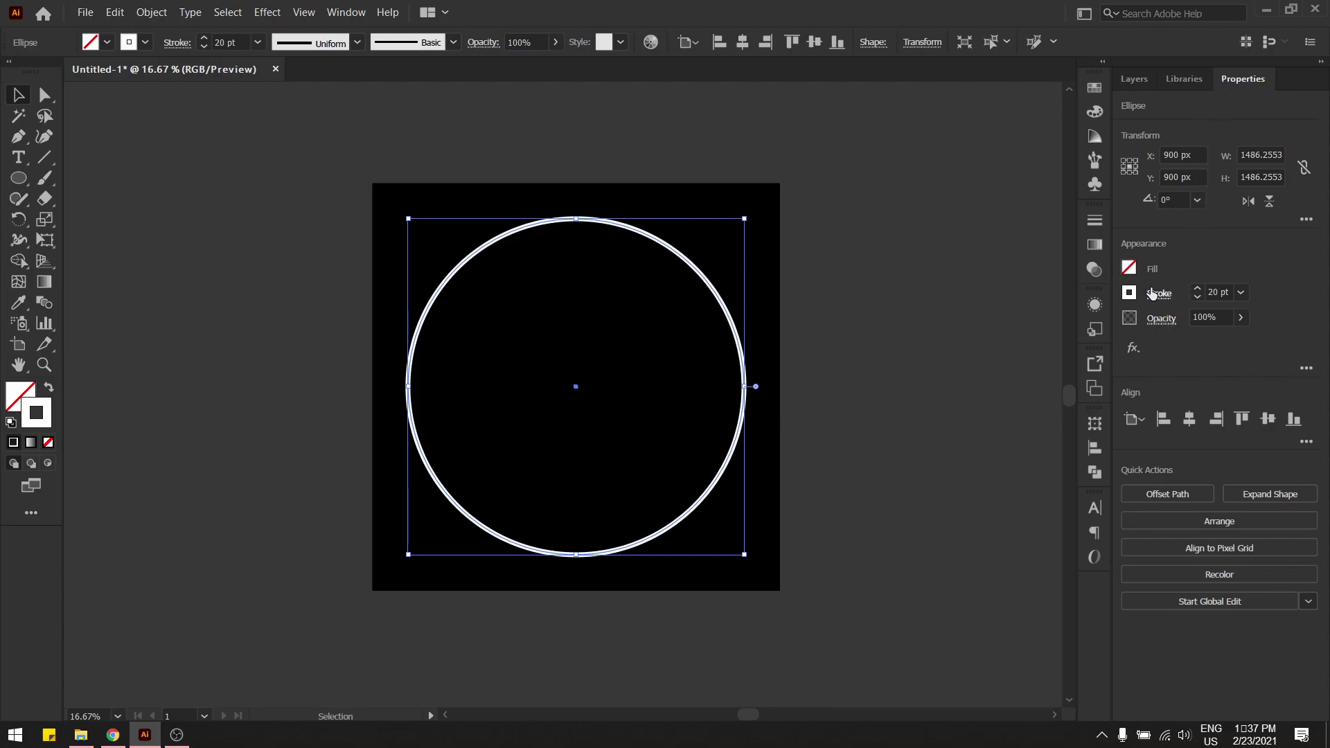
Step: Turn the circle's stroke into a dashed line with a 0 pt dash and a 40 pt gap
left_click(1158, 294)
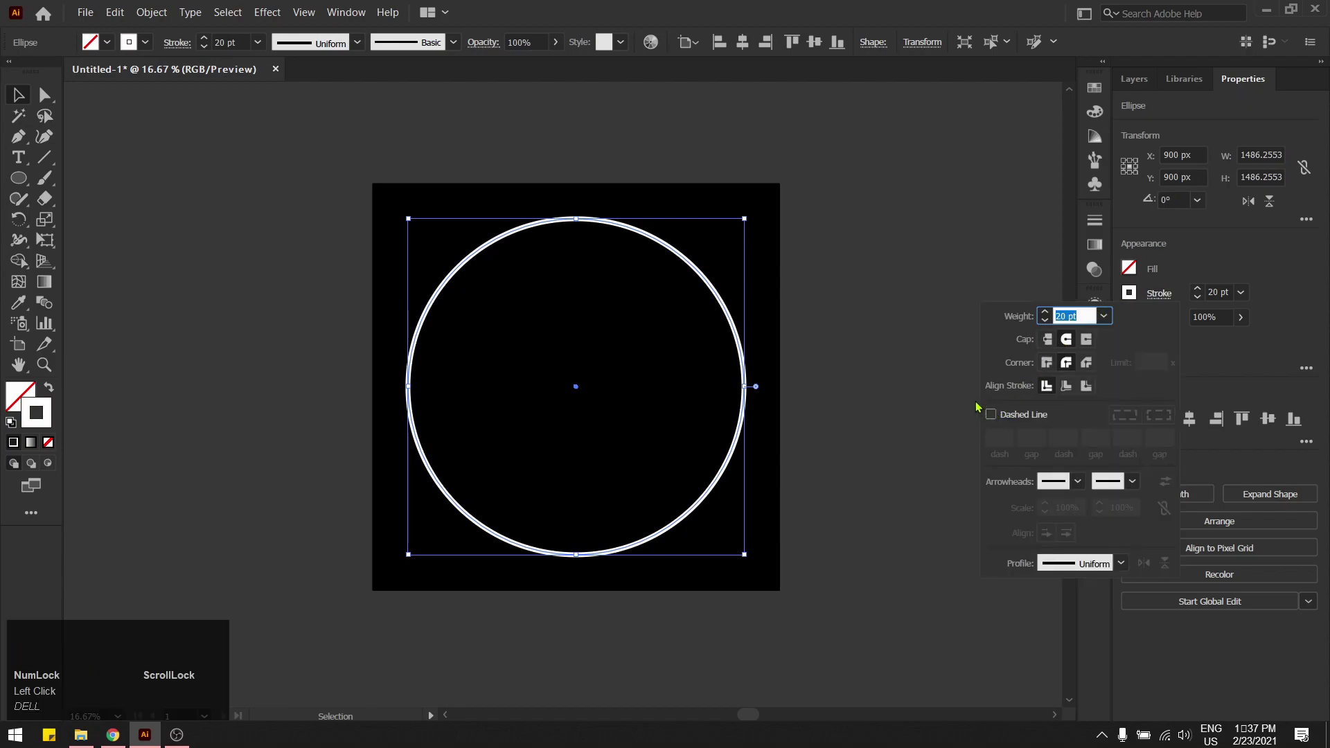
left_click(991, 415)
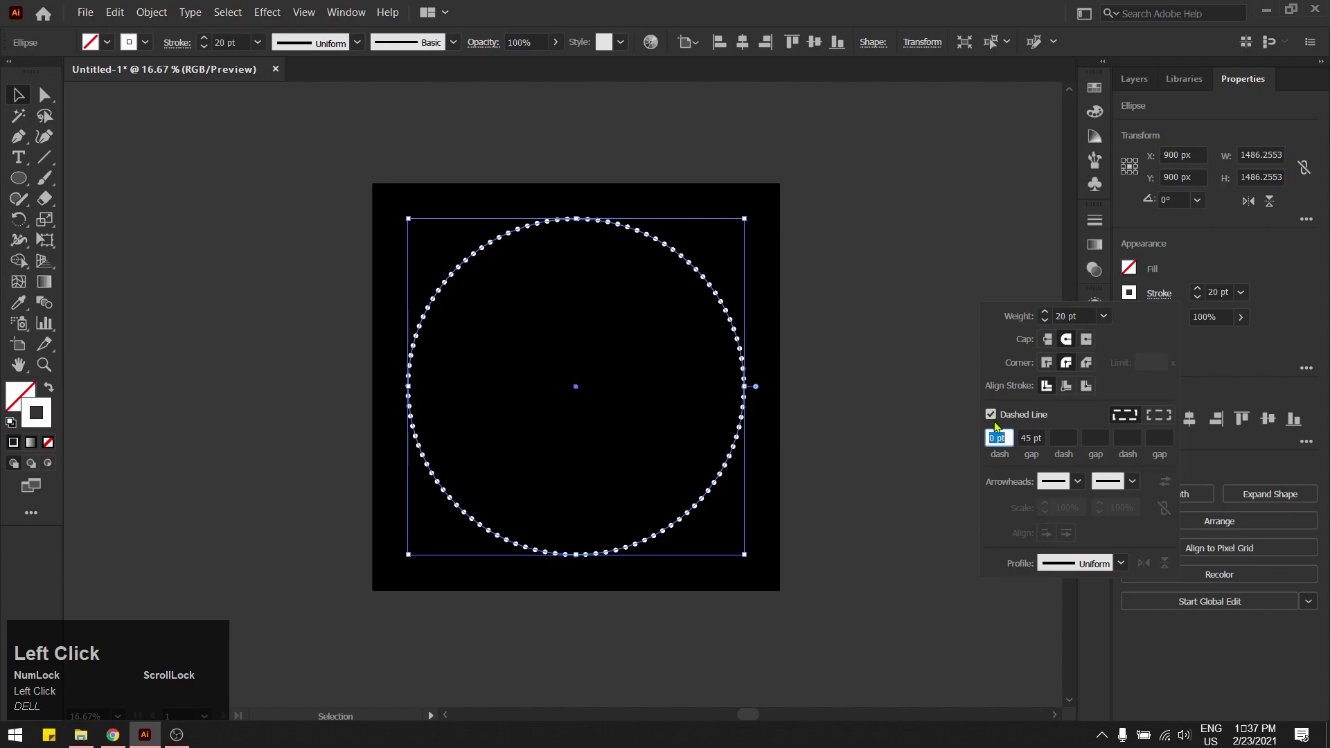
left_click_drag(998, 436, 989, 438)
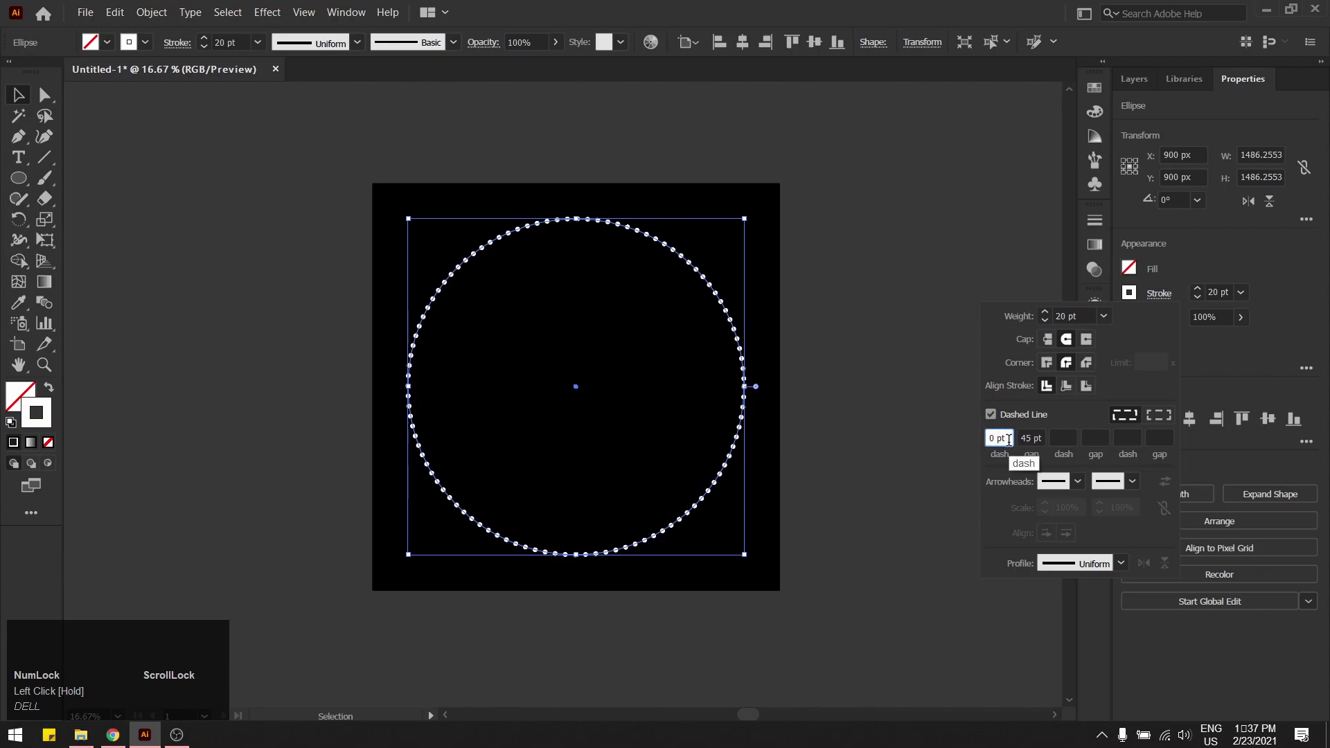
left_click_drag(1032, 437, 1019, 438)
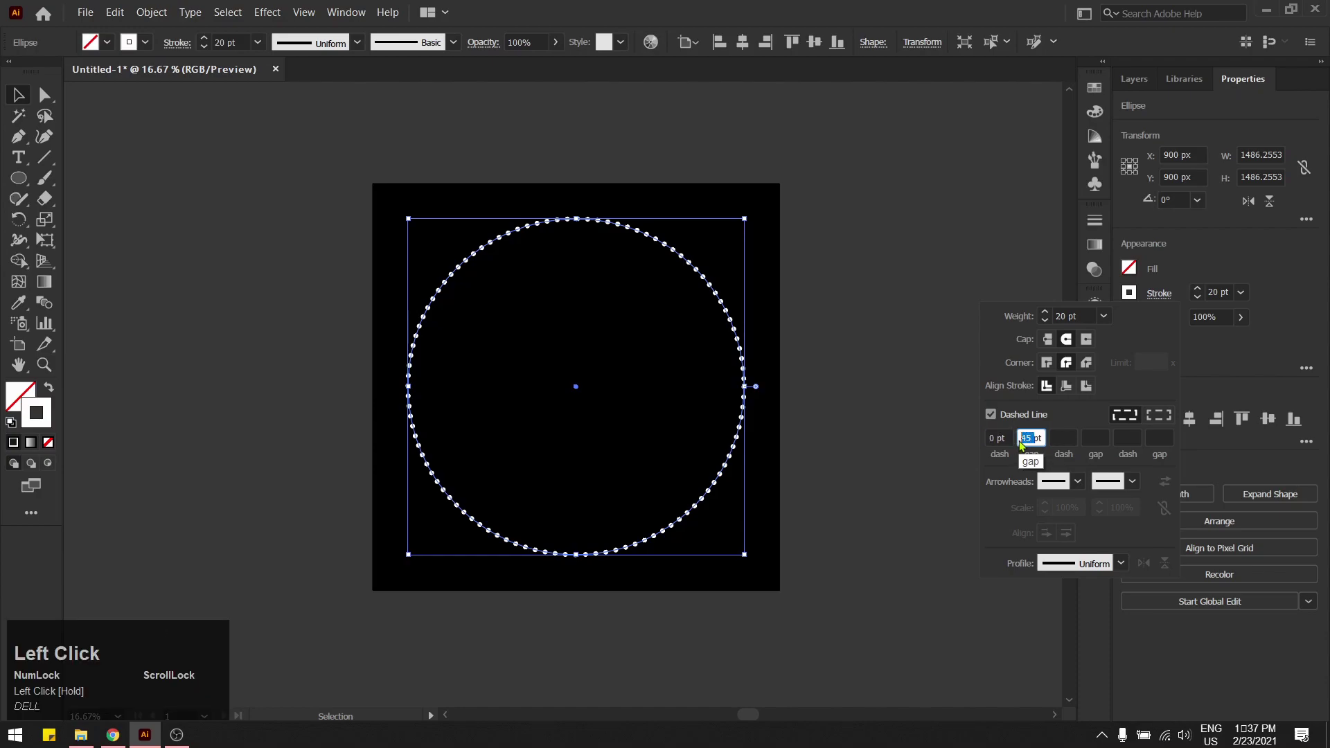
type("4")
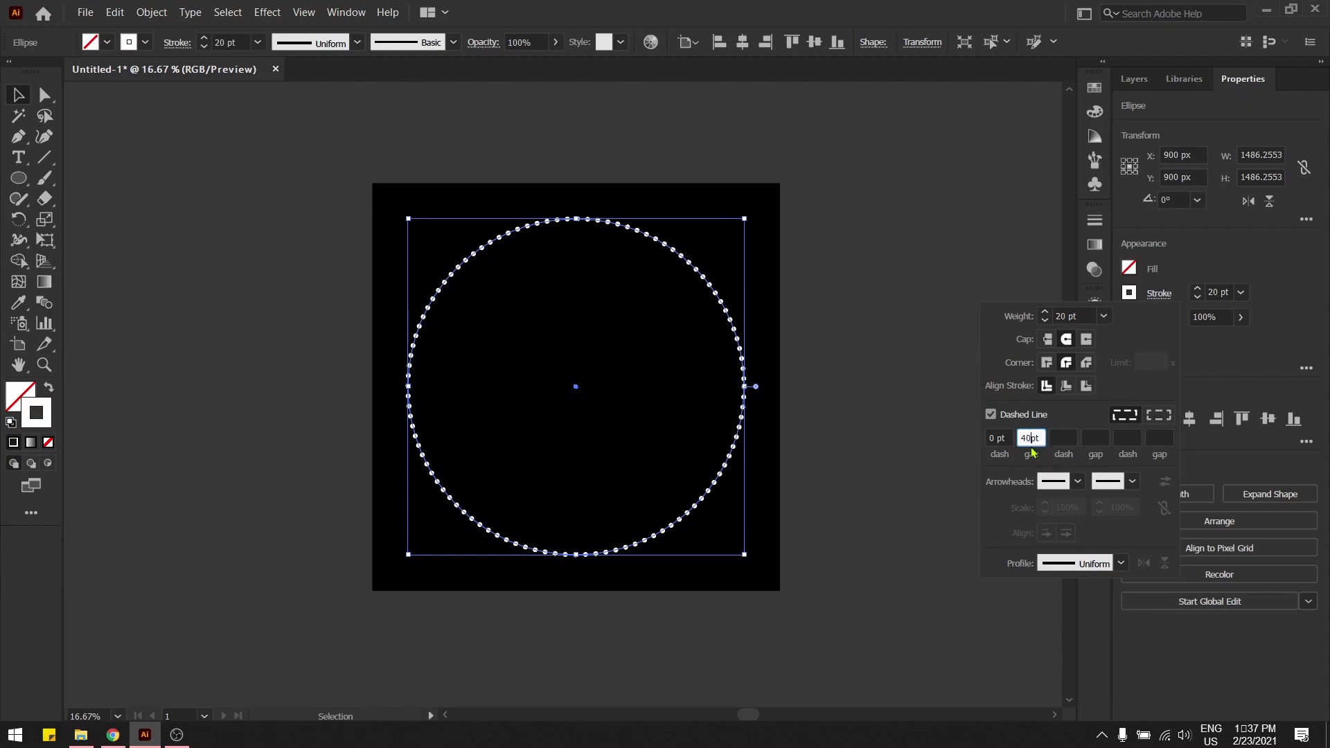
scroll(743, 384, "up", 1)
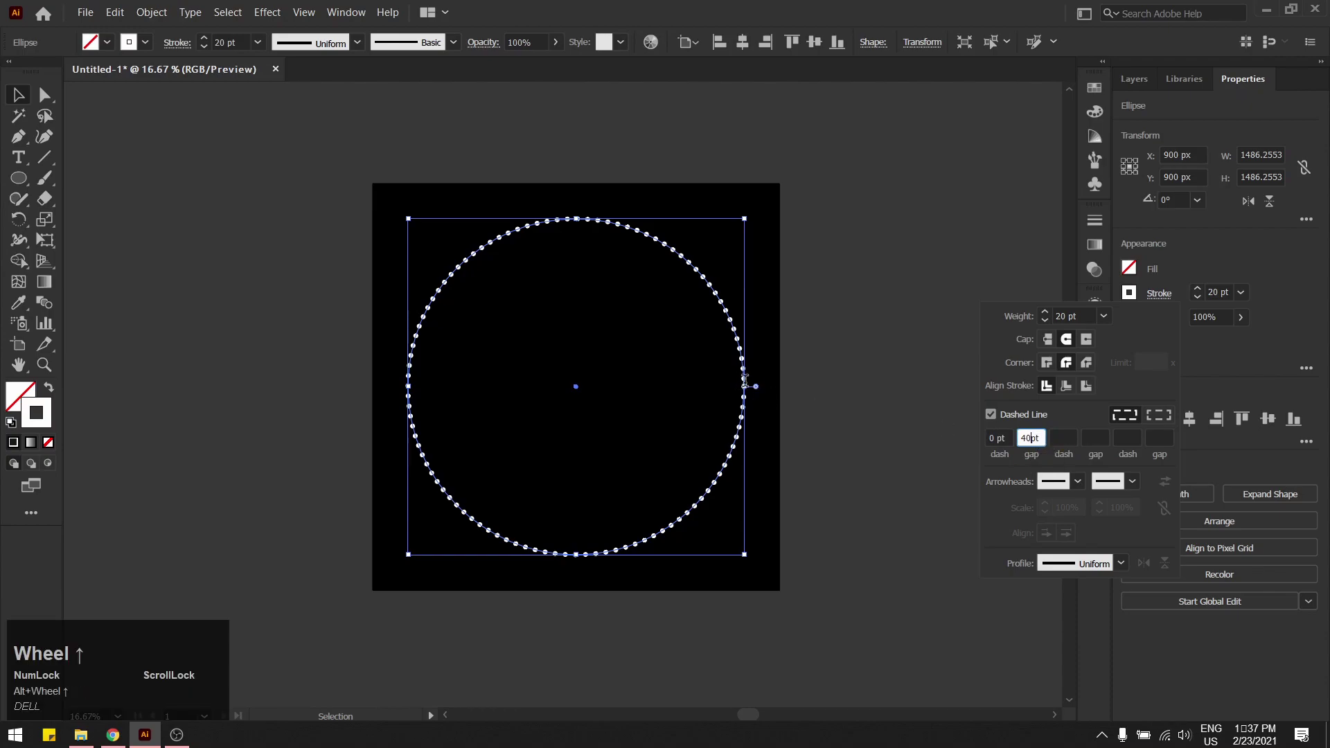
left_click(901, 370)
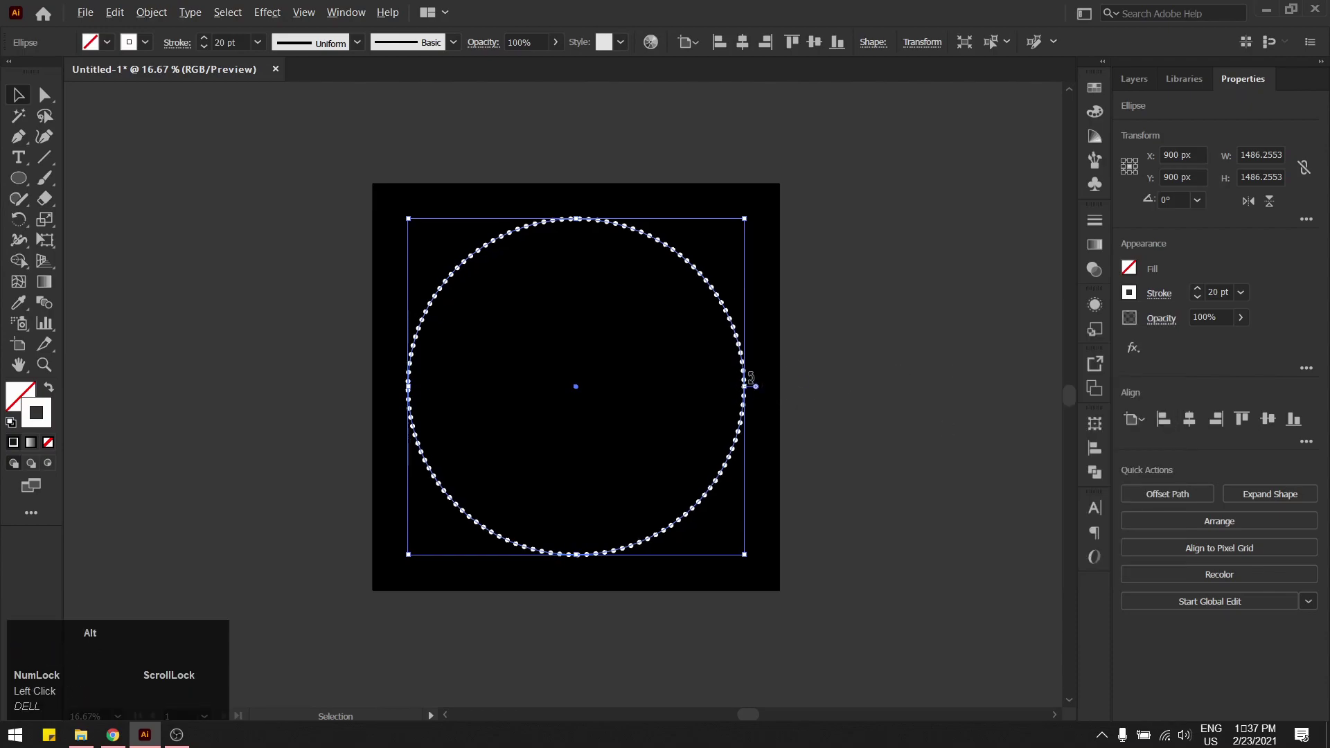
Step: Set the dotted circle's stroke weight to 23 pt
scroll(757, 374, "down", 1)
scroll(759, 370, "down", 2)
scroll(740, 369, "up", 4)
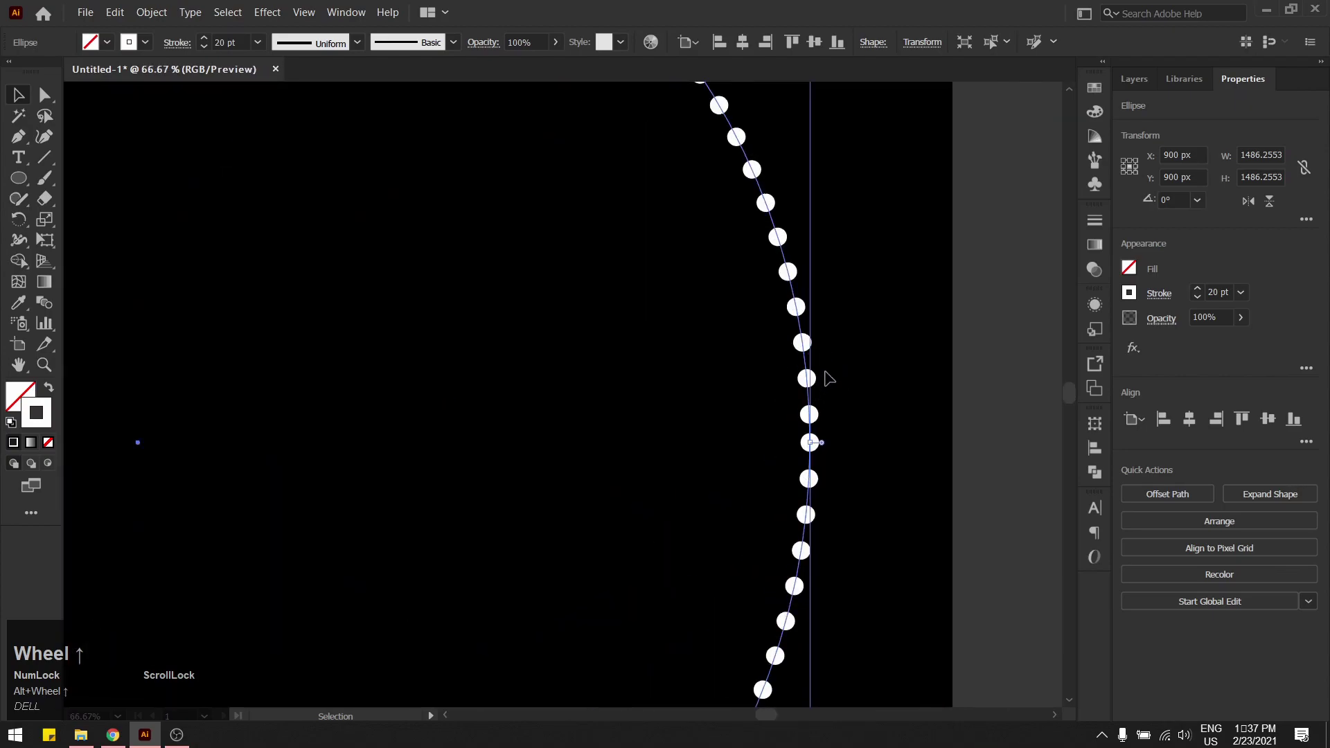
scroll(772, 385, "down", 3)
scroll(598, 386, "down", 1)
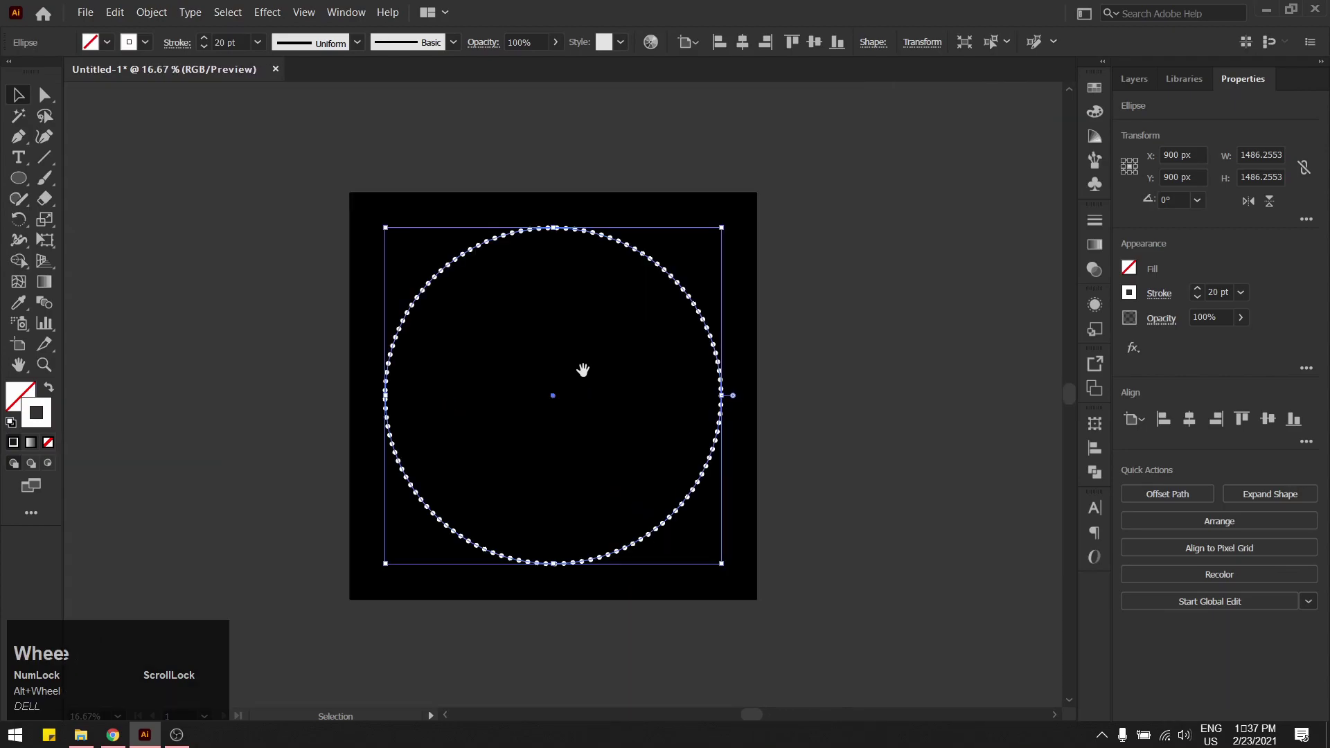
left_click_drag(585, 371, 651, 371)
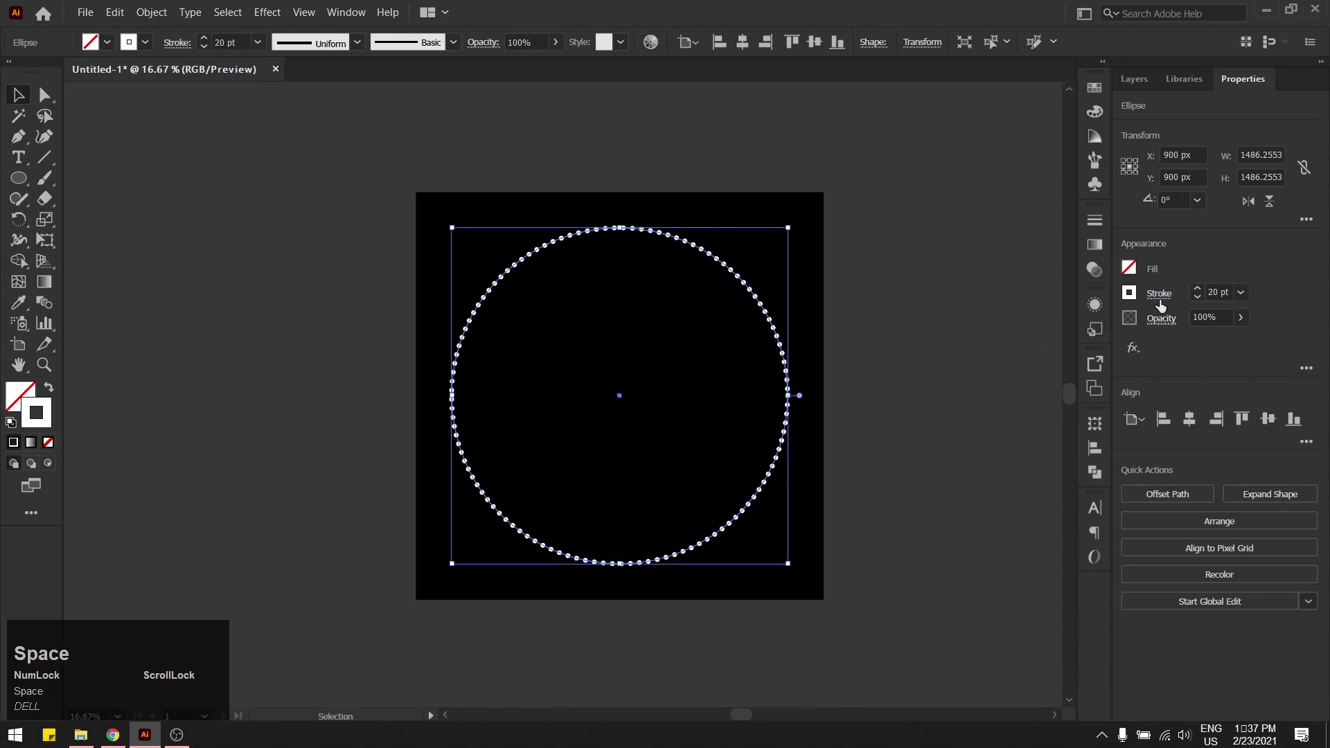
left_click(1207, 292)
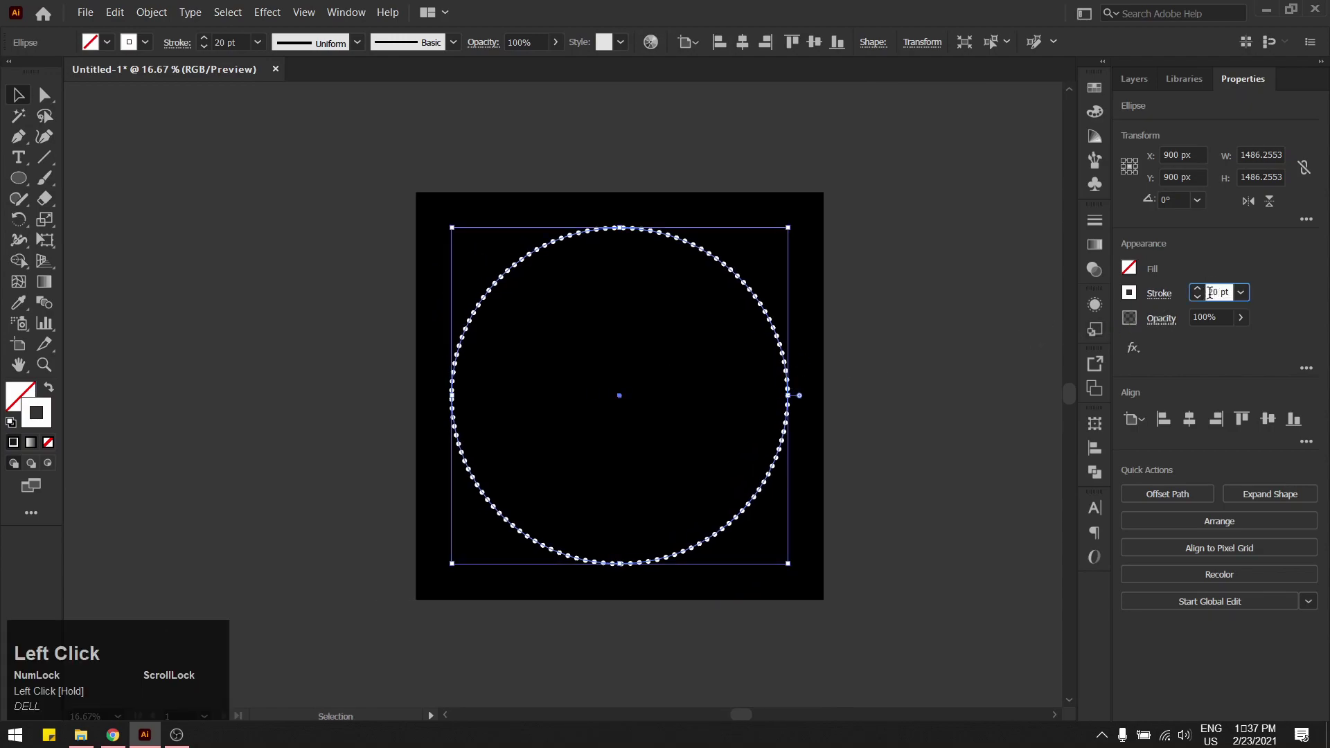
left_click(1206, 291)
left_click(1197, 296)
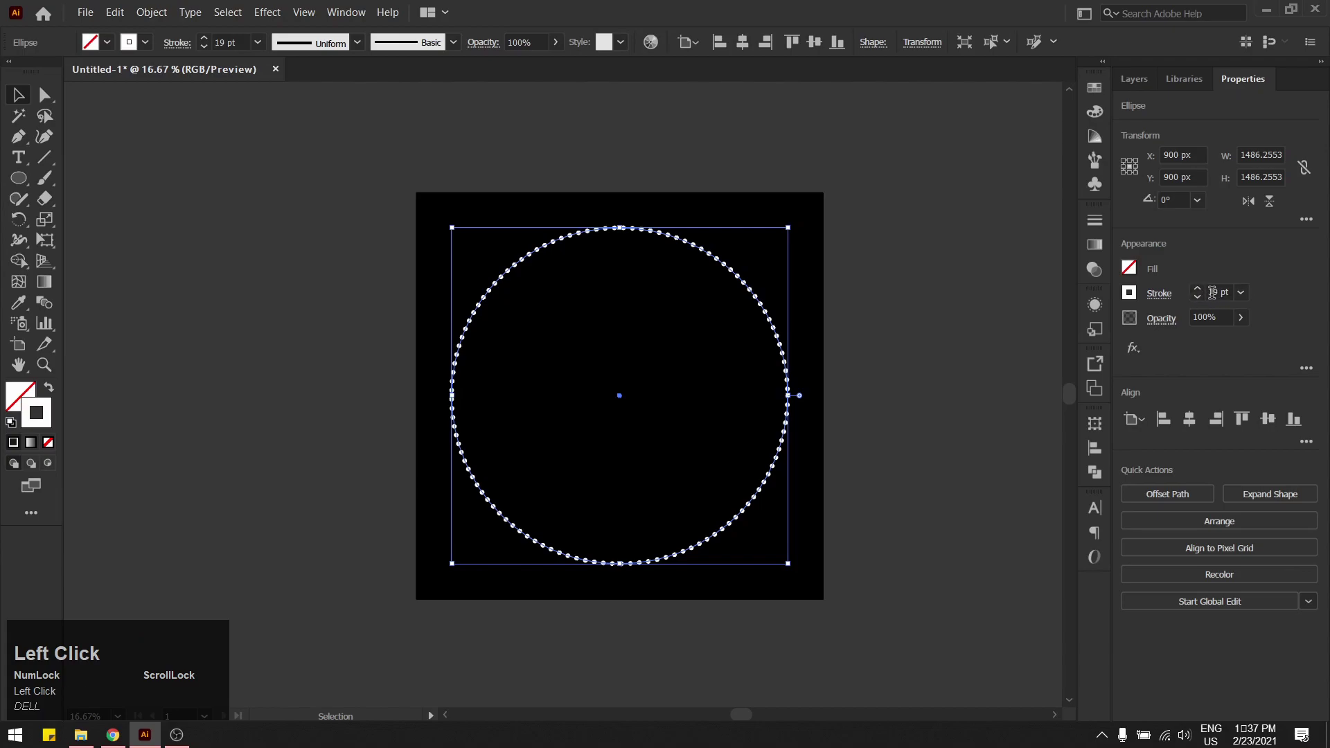
type("23pt")
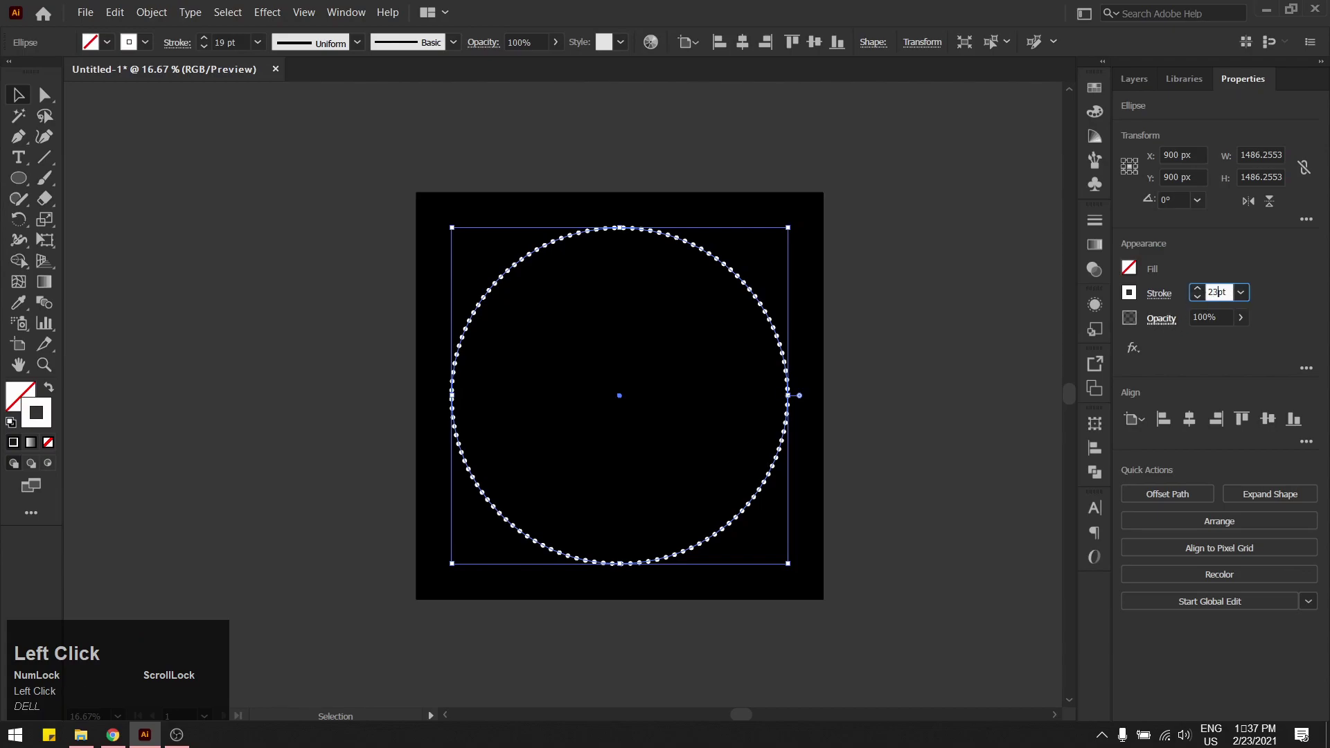
type("3")
key("Return")
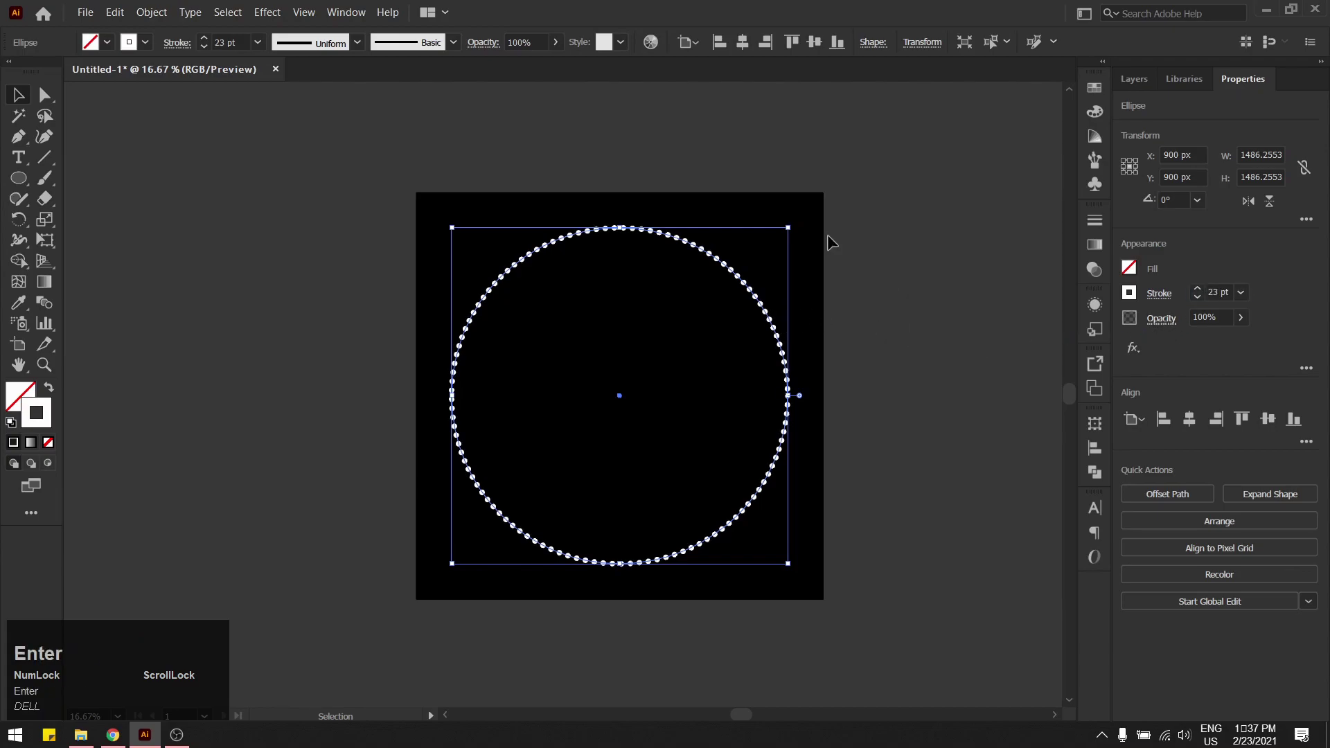
Step: Start a Distort & Transform > Transform effect on the dotted circle with 40 copies and the preview on
left_click(273, 14)
mouse_move(313, 162)
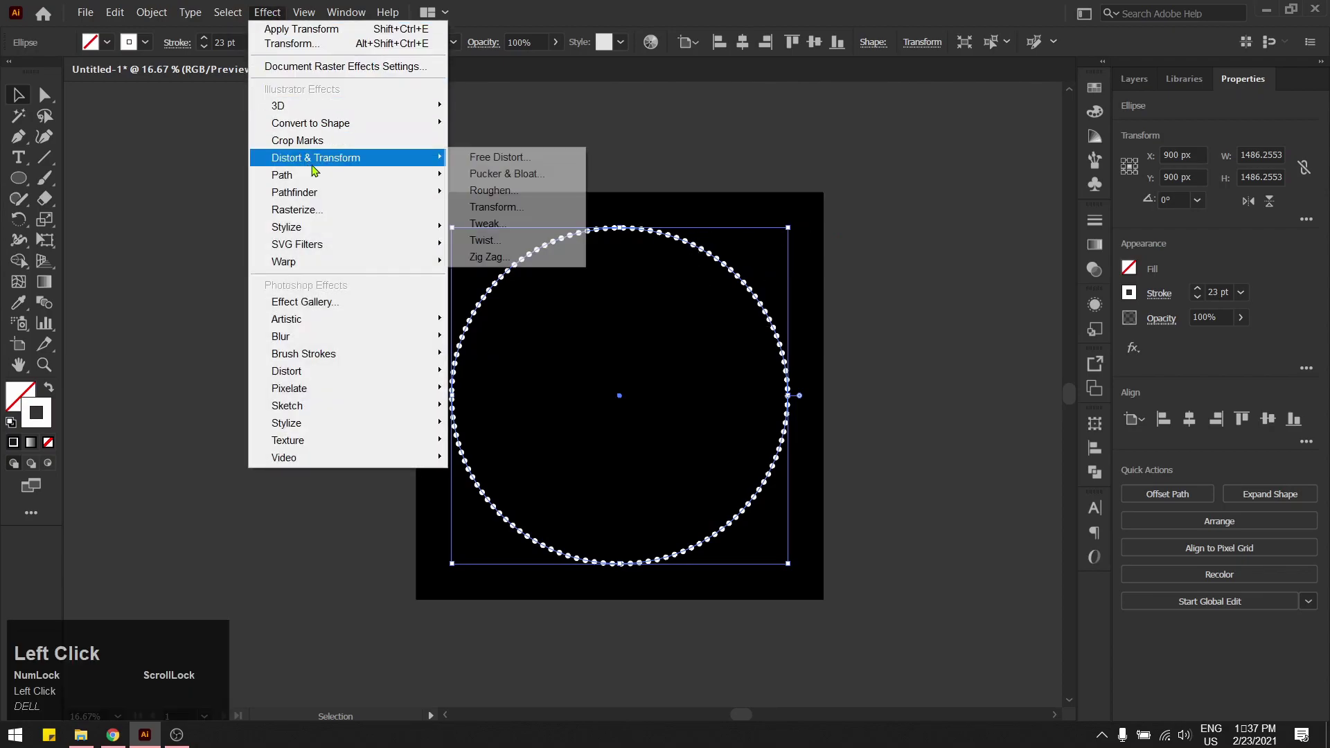
mouse_move(355, 199)
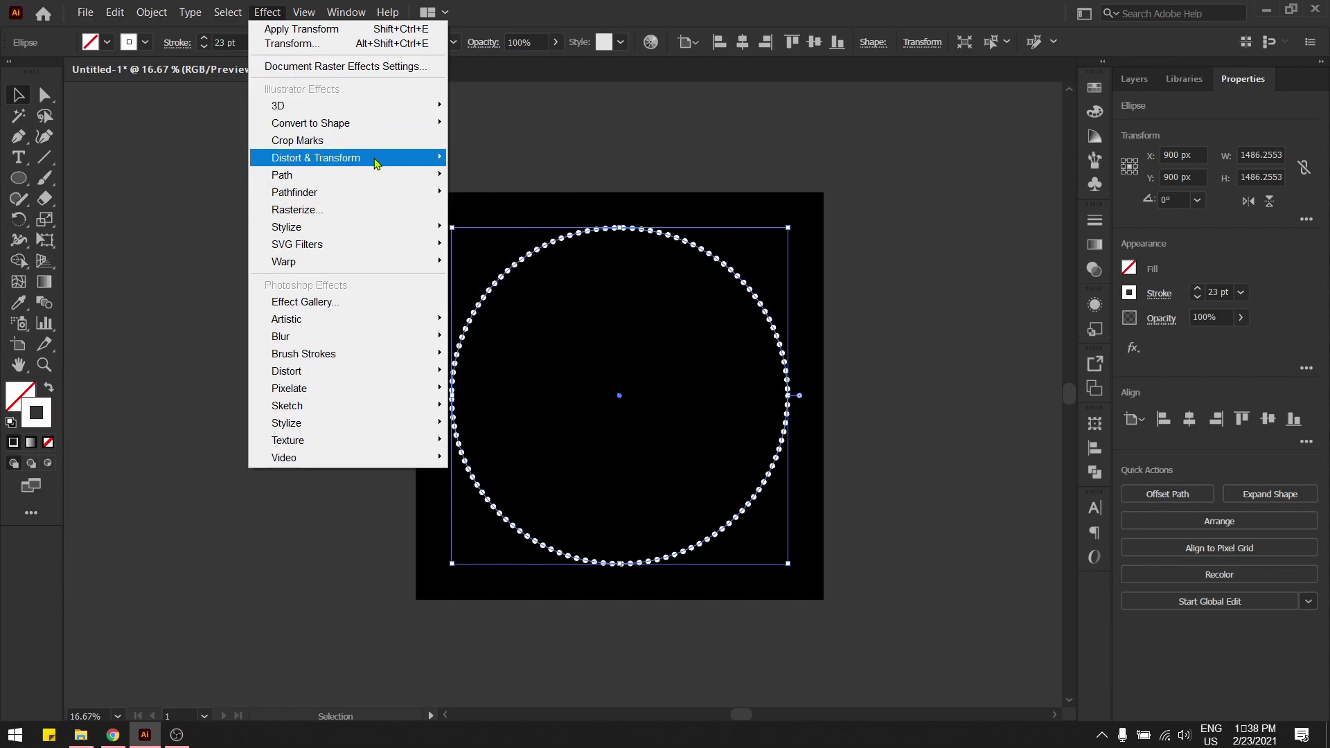
mouse_move(376, 163)
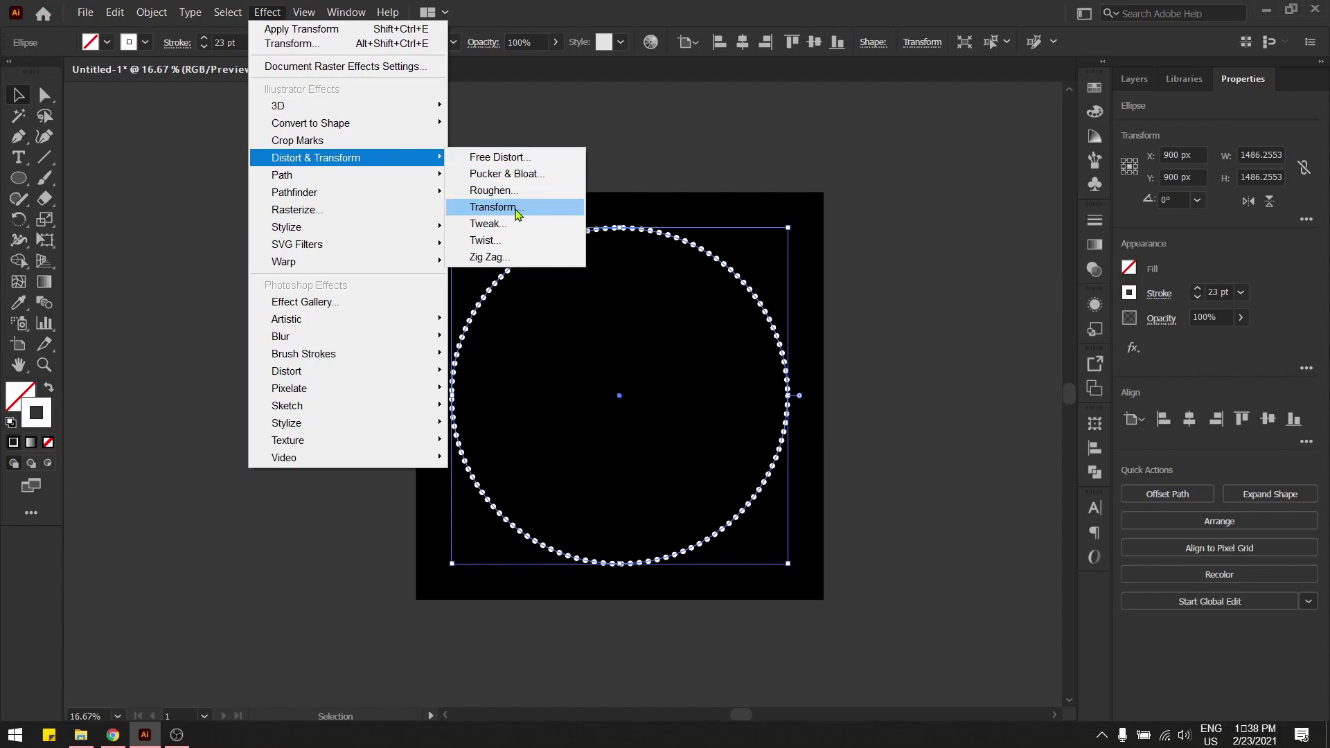
left_click(541, 214)
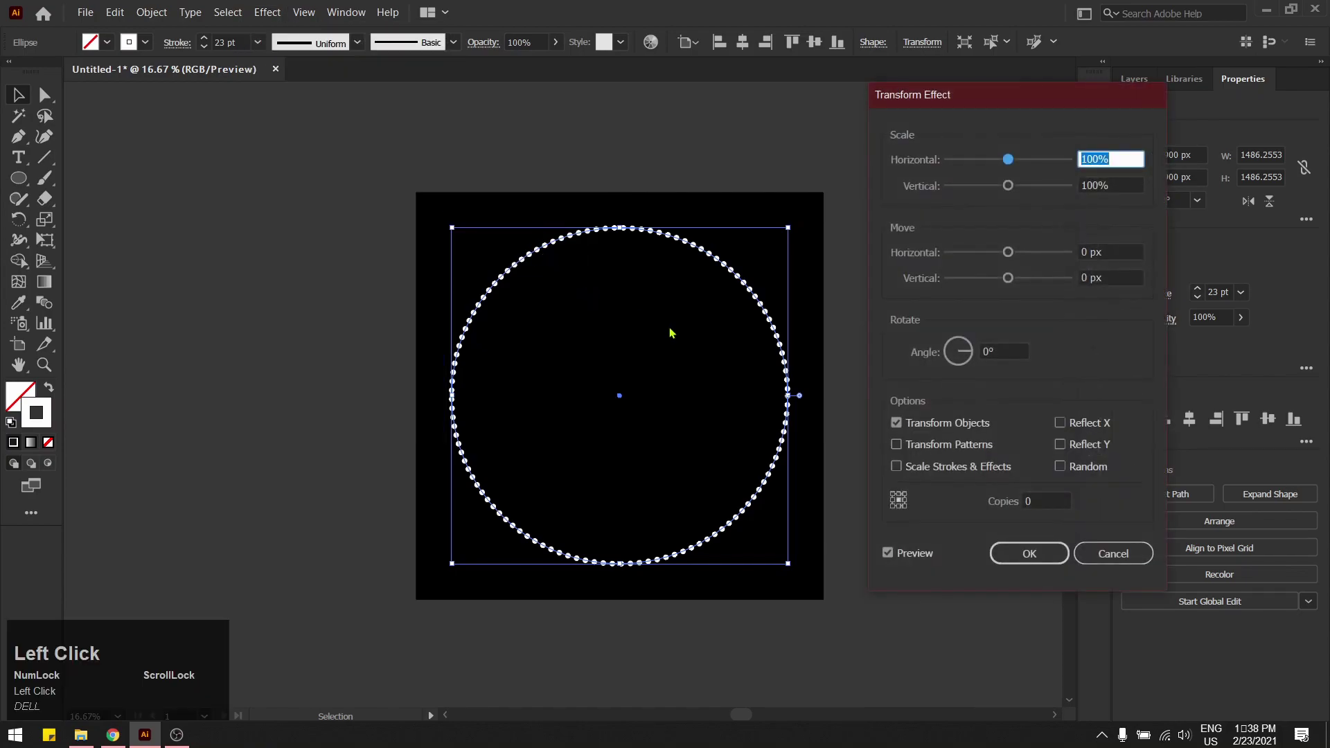
middle_click(669, 333)
left_click_drag(994, 107, 976, 144)
left_click(1018, 536)
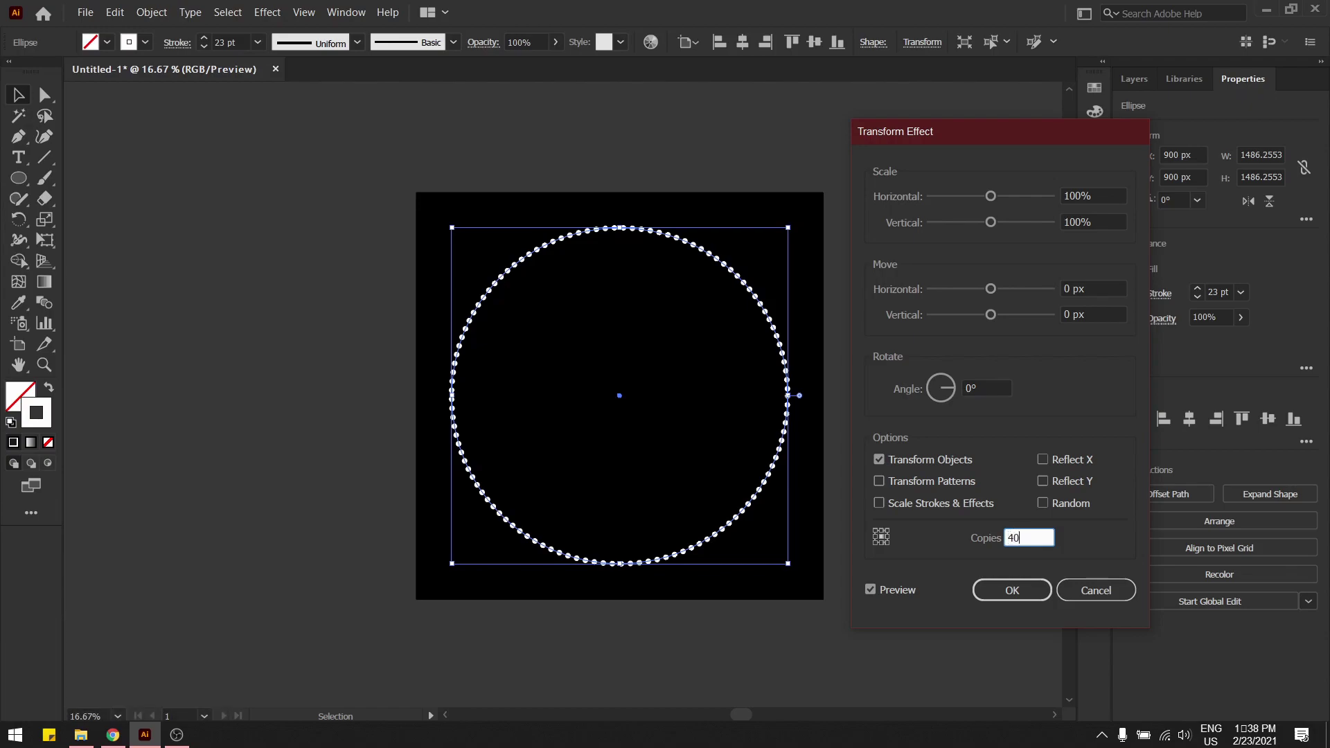
left_click(1048, 423)
left_click(870, 590)
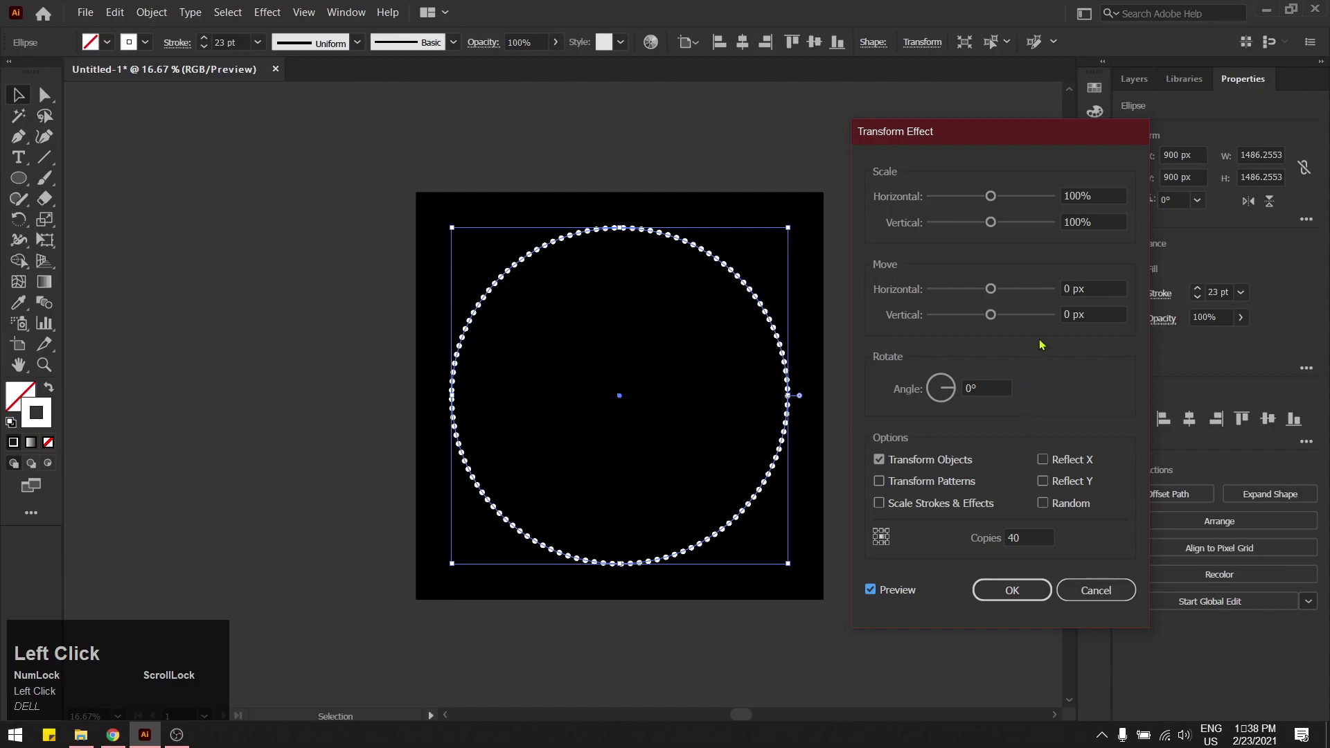
Step: Set the Transform effect's horizontal and vertical scale to 94%
left_click(1077, 195)
key("Down")
key("Down")
key("Down")
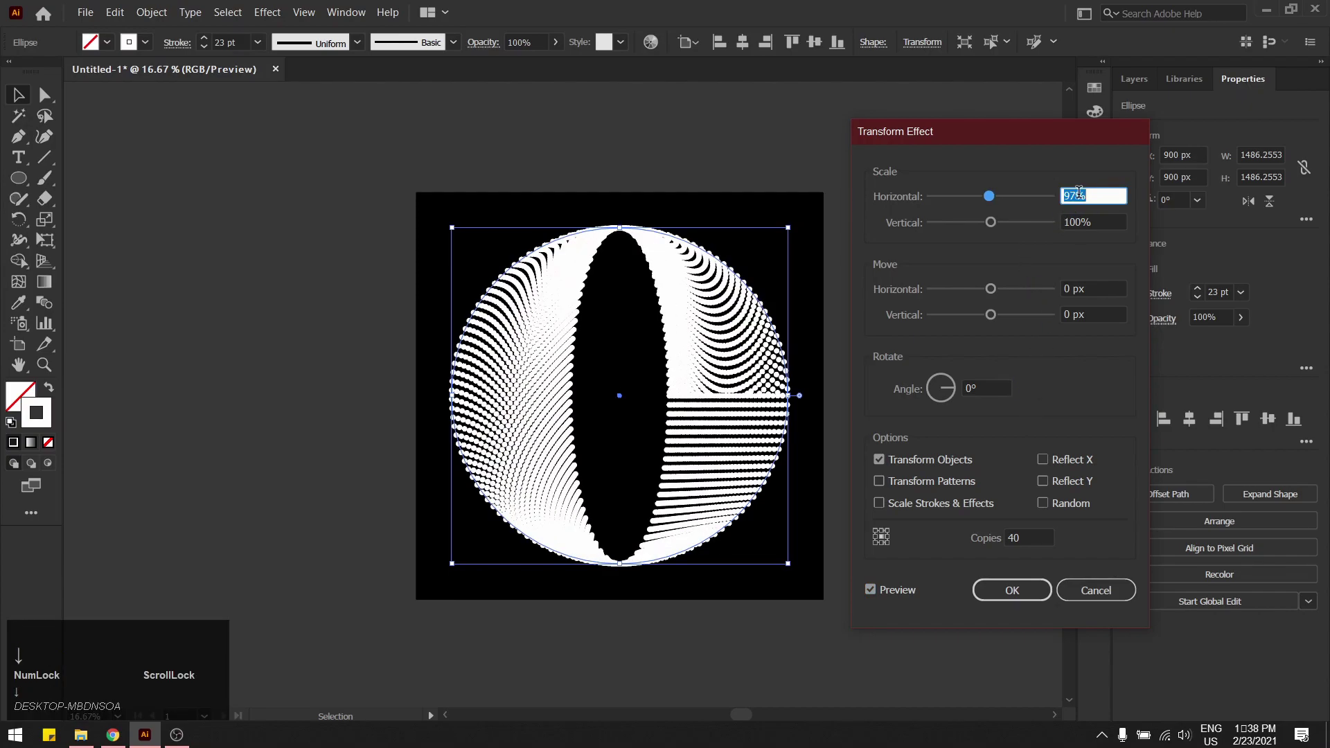
key("Down")
key("Down")
key("Down")
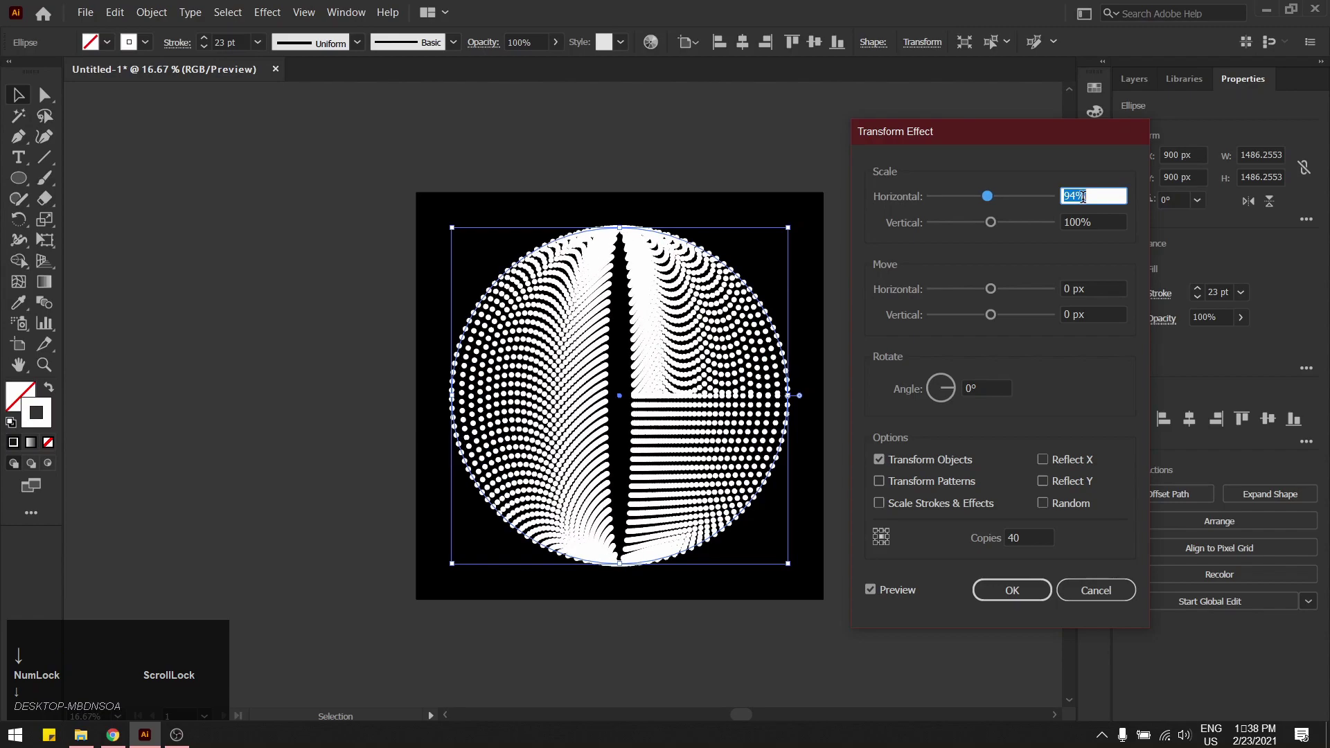
left_click(1077, 221)
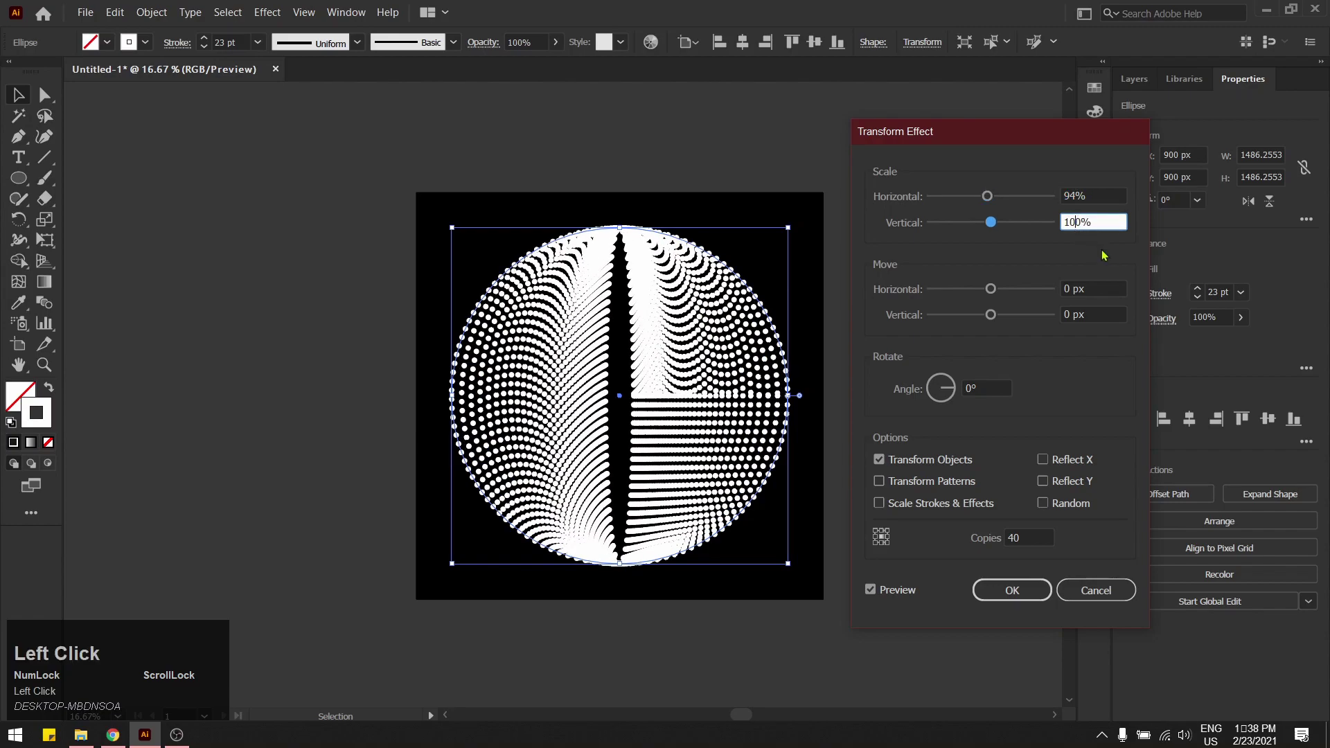
key("Down")
key("Down")
key("Down")
key("Down")
key("Down")
key("Down")
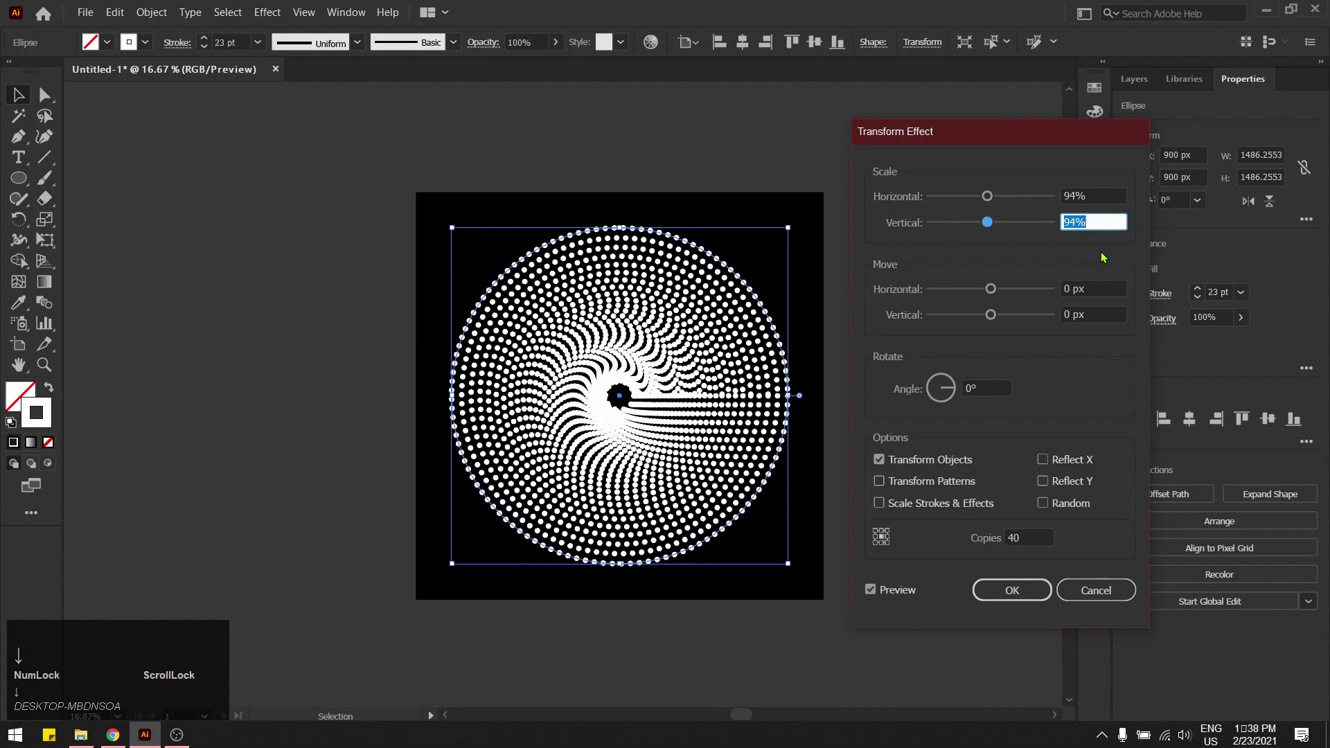
Step: Set the Transform effect's rotation angle to 33° and apply the effect to the circle
left_click(991, 387)
key("Up")
key("Up")
key("Up")
key("Up")
key("Up")
key("Up")
key("Up")
key("Up")
key("Up")
key("Up")
key("Up")
key("Up")
key("Up")
key("Up")
key("Up")
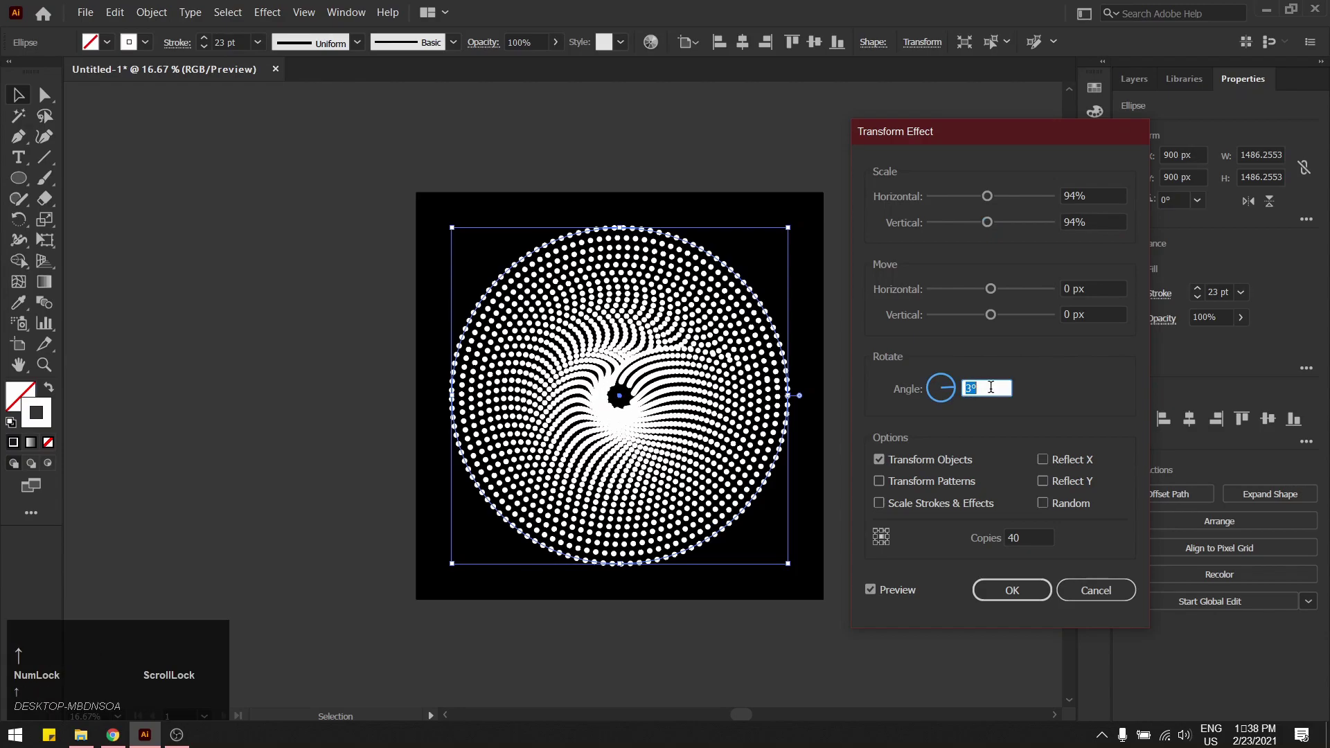
key("Up")
key("Up")
key("Up")
key("Up")
key("Up")
key("Up")
key("Up")
key("Up")
key("Up")
key("Up")
key("Up")
key("Up")
key("Up")
key("Up")
key("Up")
key("Up")
key("Up")
key("Up")
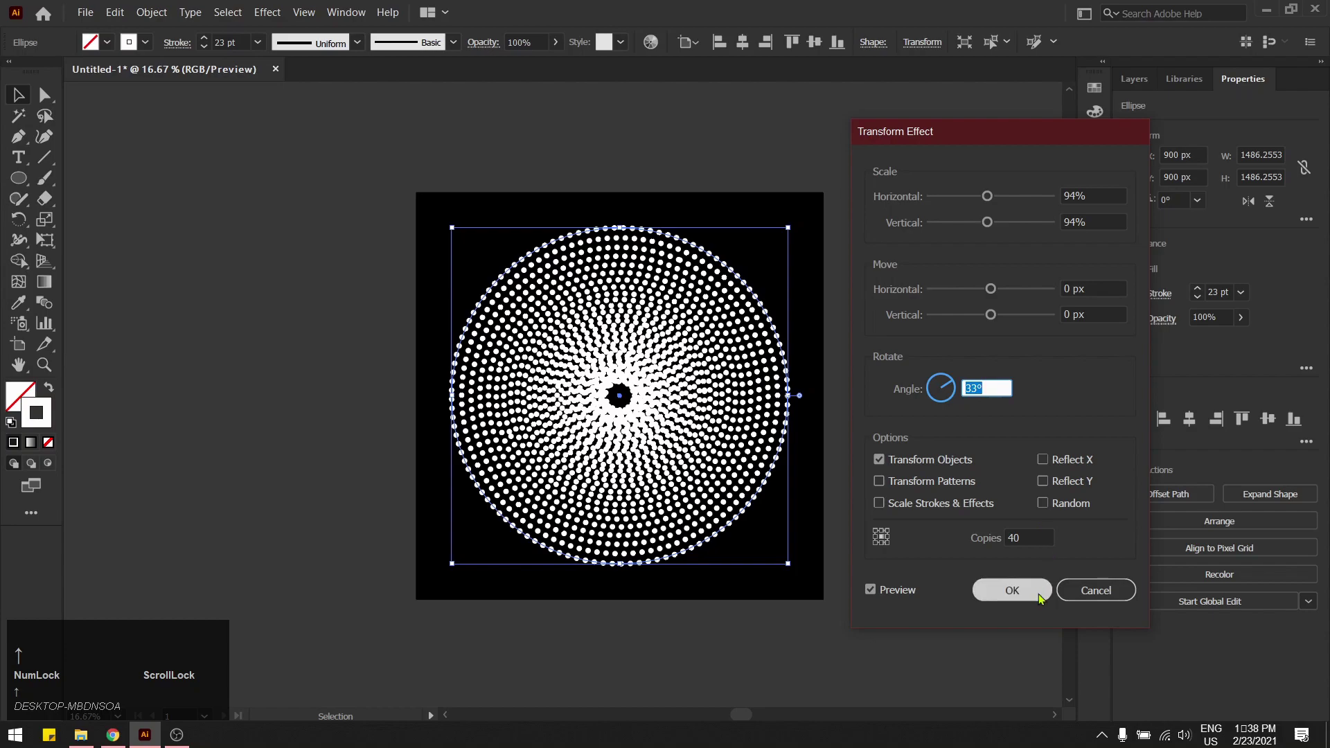
left_click(1012, 590)
Step: Select the dotted circle artwork and give its stroke the triangular width profile that tapers to a point
left_click(513, 154)
left_click_drag(430, 228, 736, 478)
left_click_drag(592, 321, 592, 321)
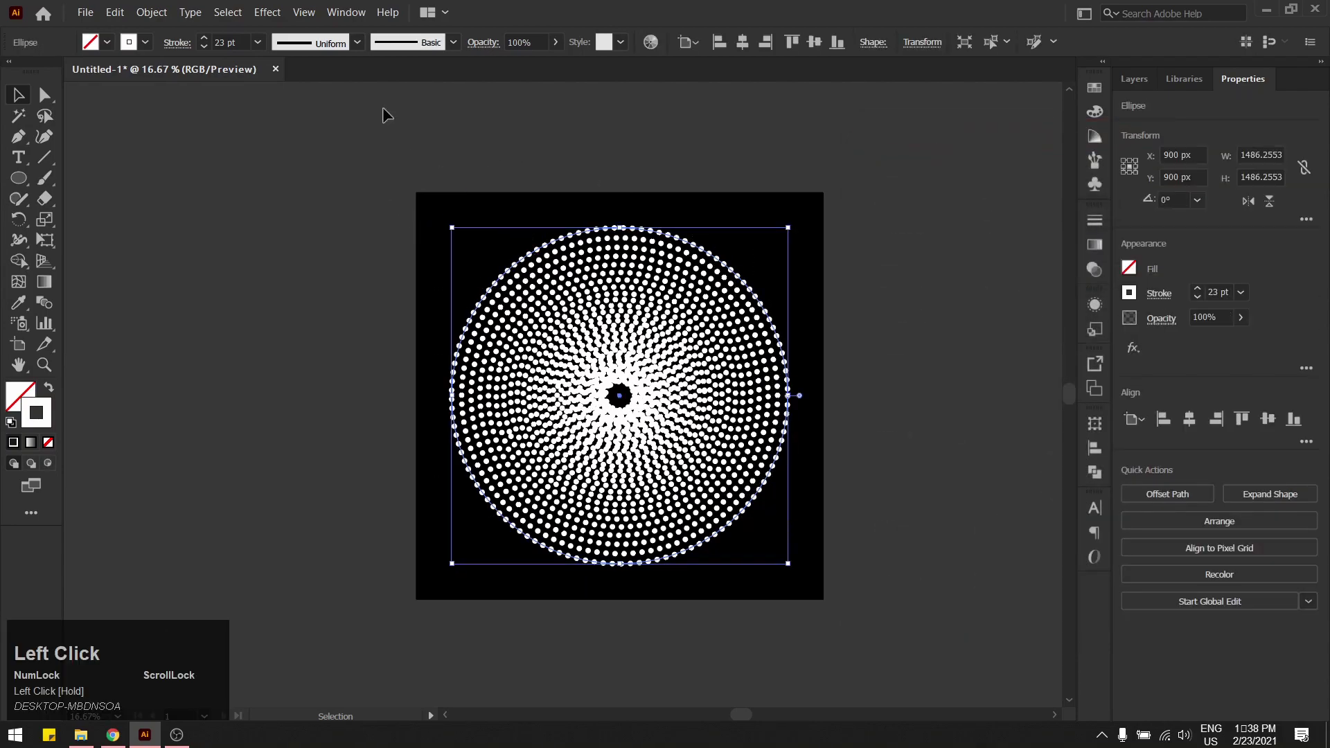
left_click(357, 42)
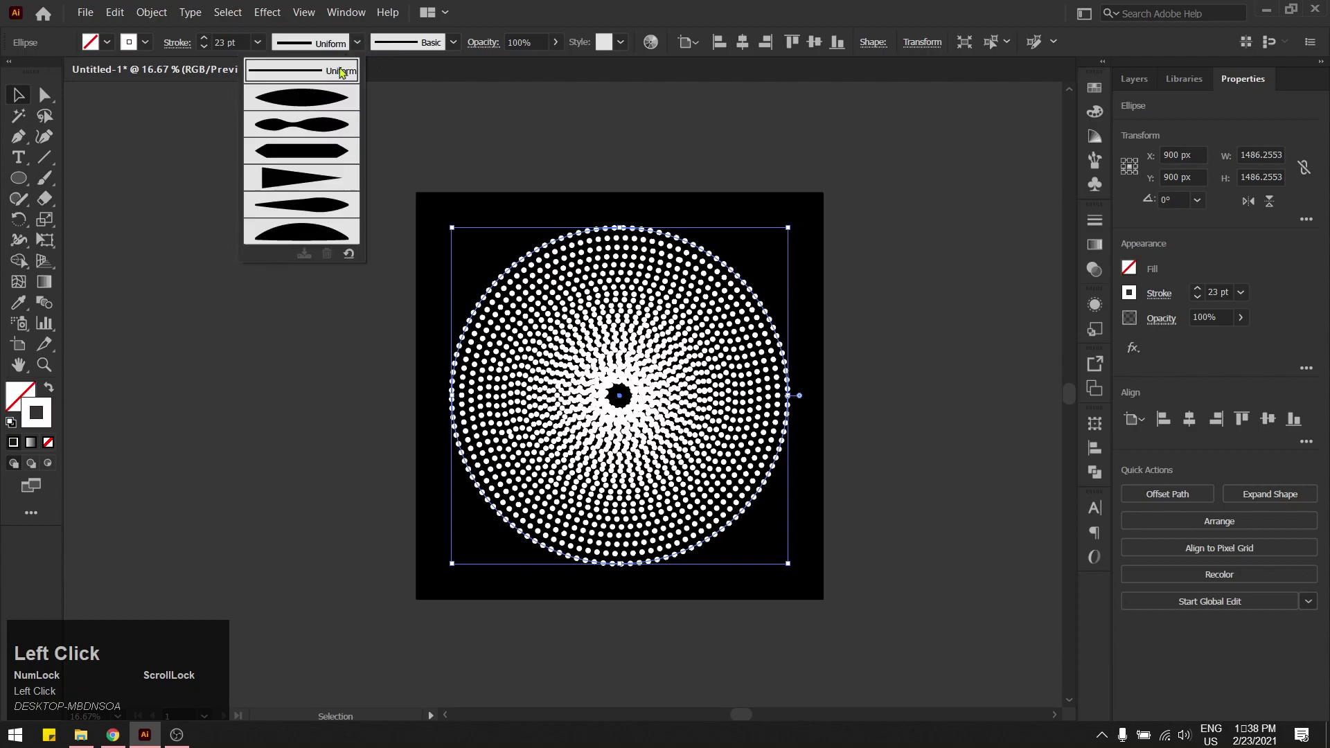
left_click(313, 174)
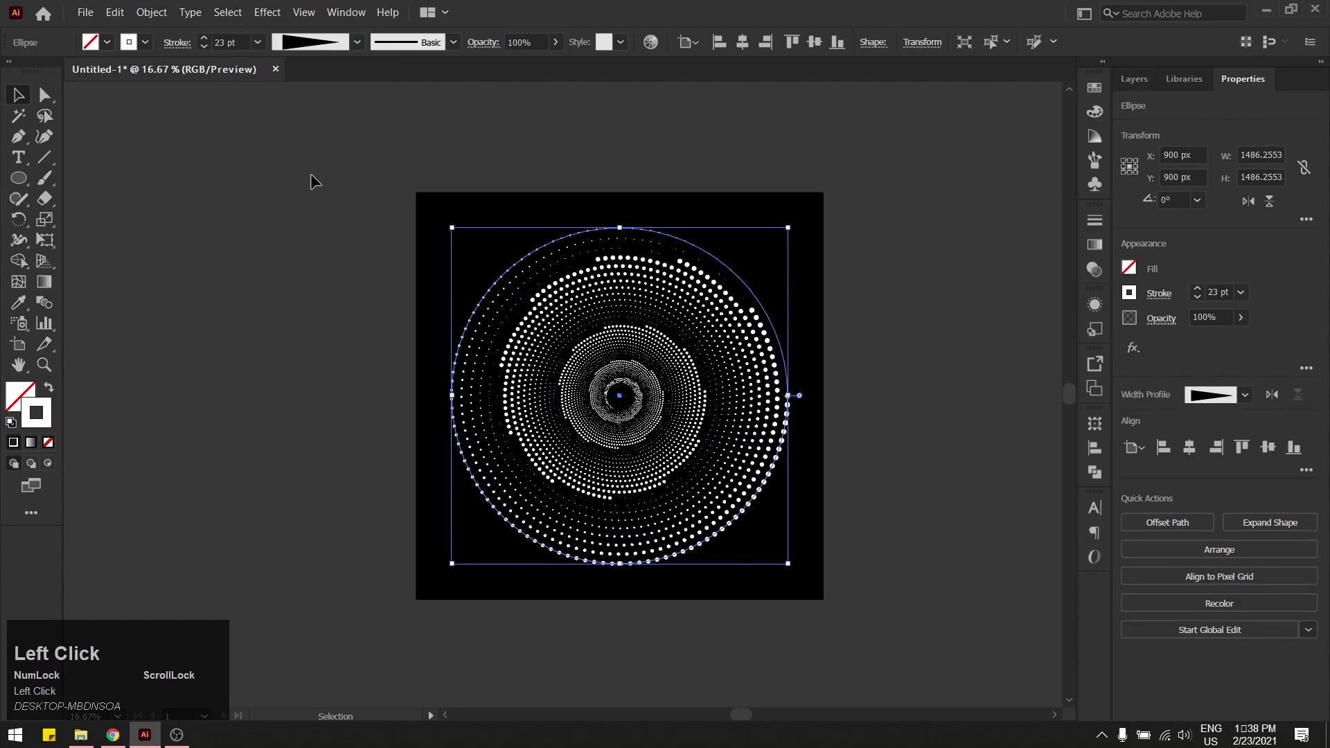
Step: Open the Transform effect already applied to the dotted circle's stroke for editing
left_click(863, 190)
scroll(701, 379, "up", 2)
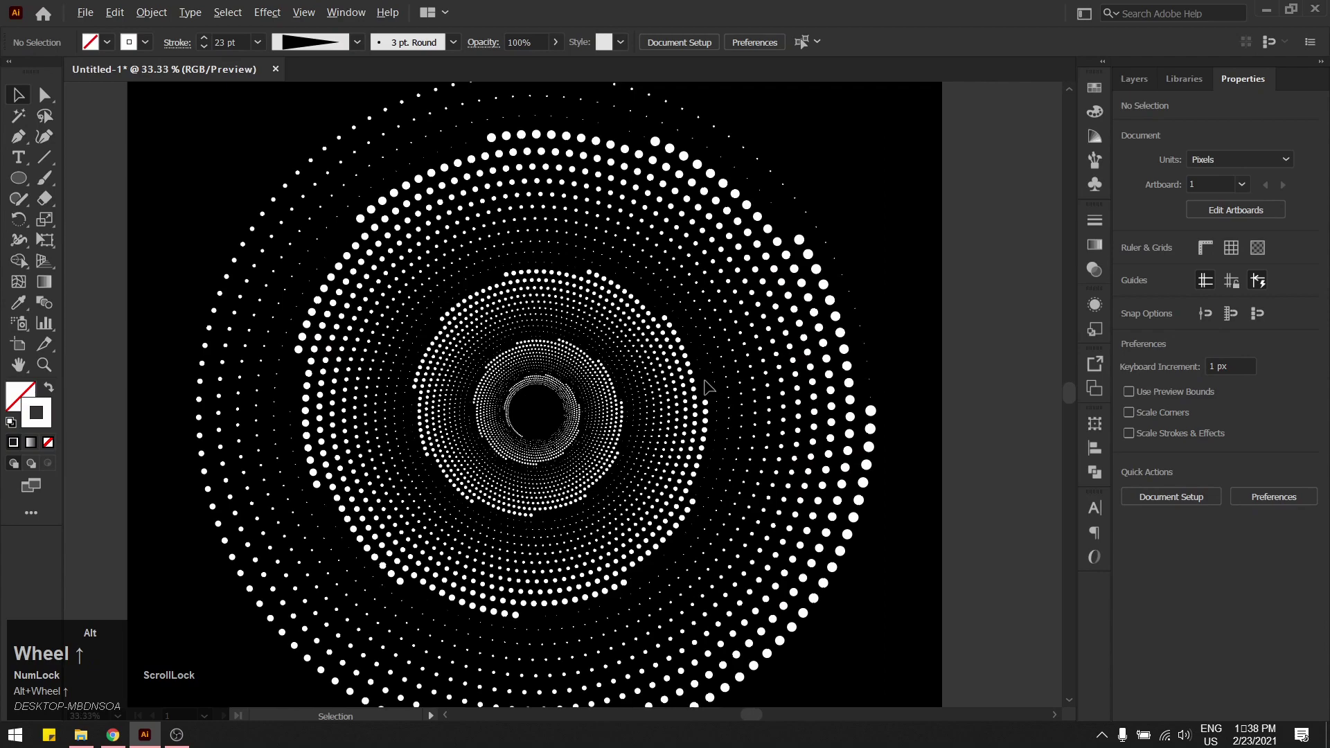
scroll(708, 386, "down", 1)
left_click(832, 401)
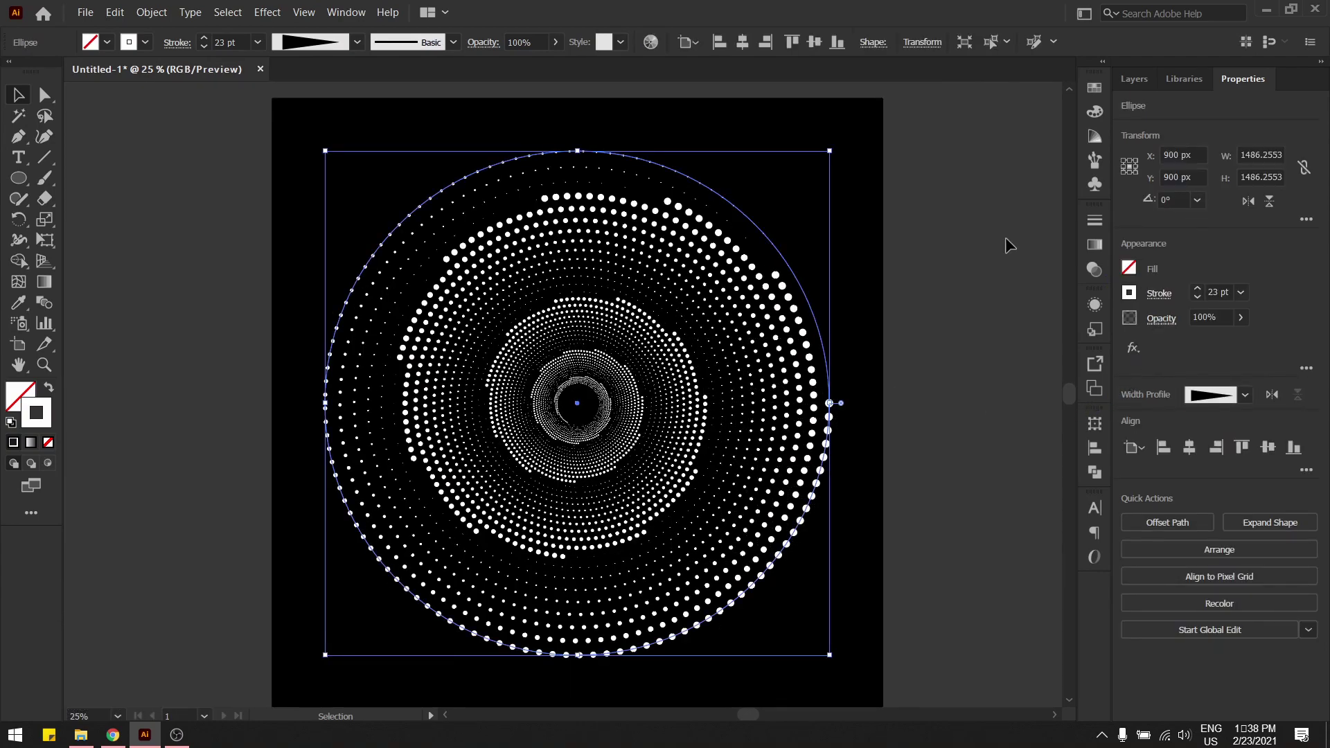
left_click(1094, 305)
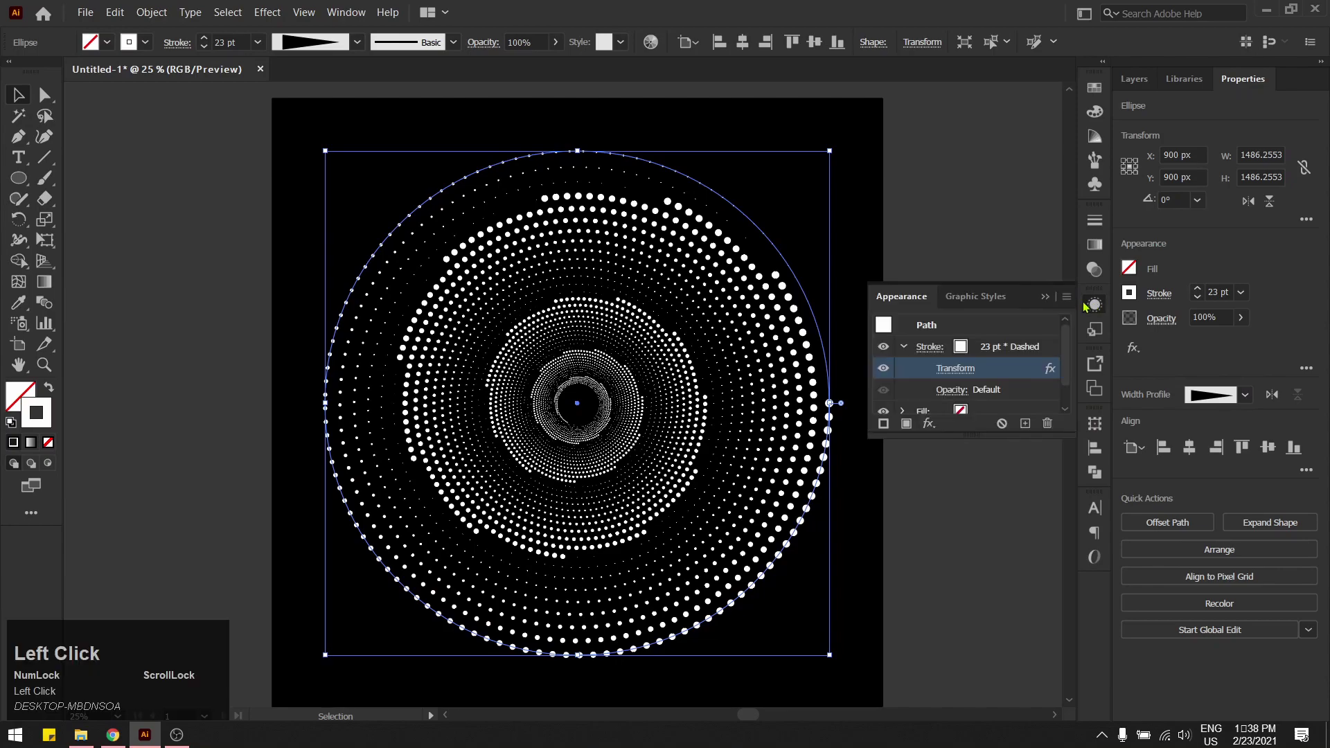
left_click(960, 371)
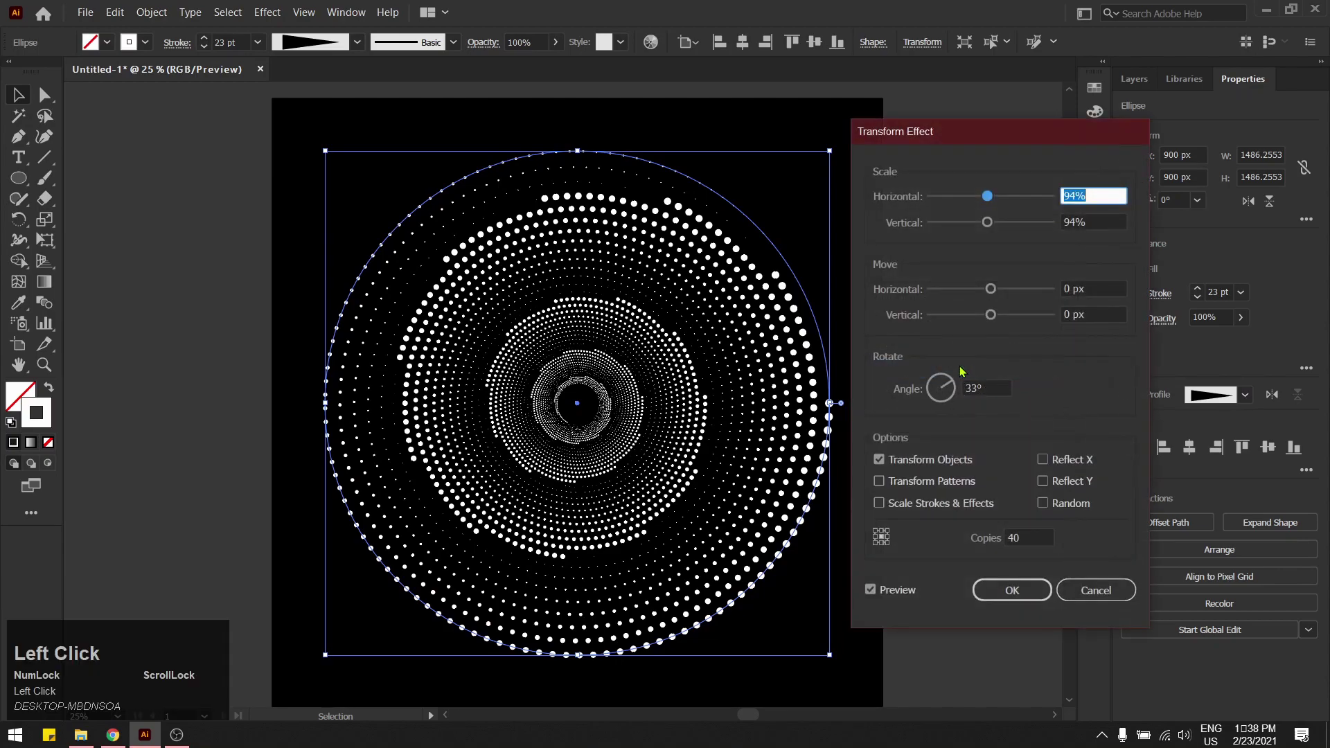
Step: Set the Transform effect's rotation angle to 10°
left_click(998, 386)
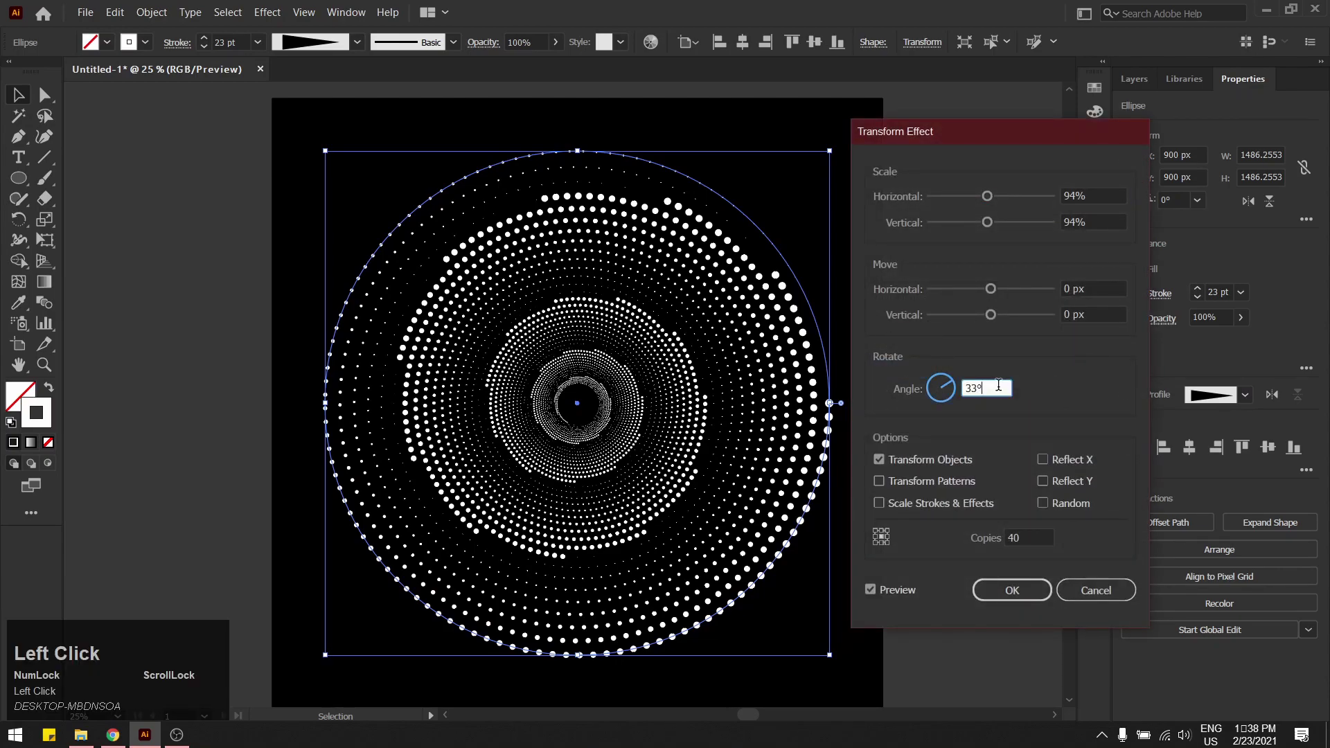
key("Down")
key("Down")
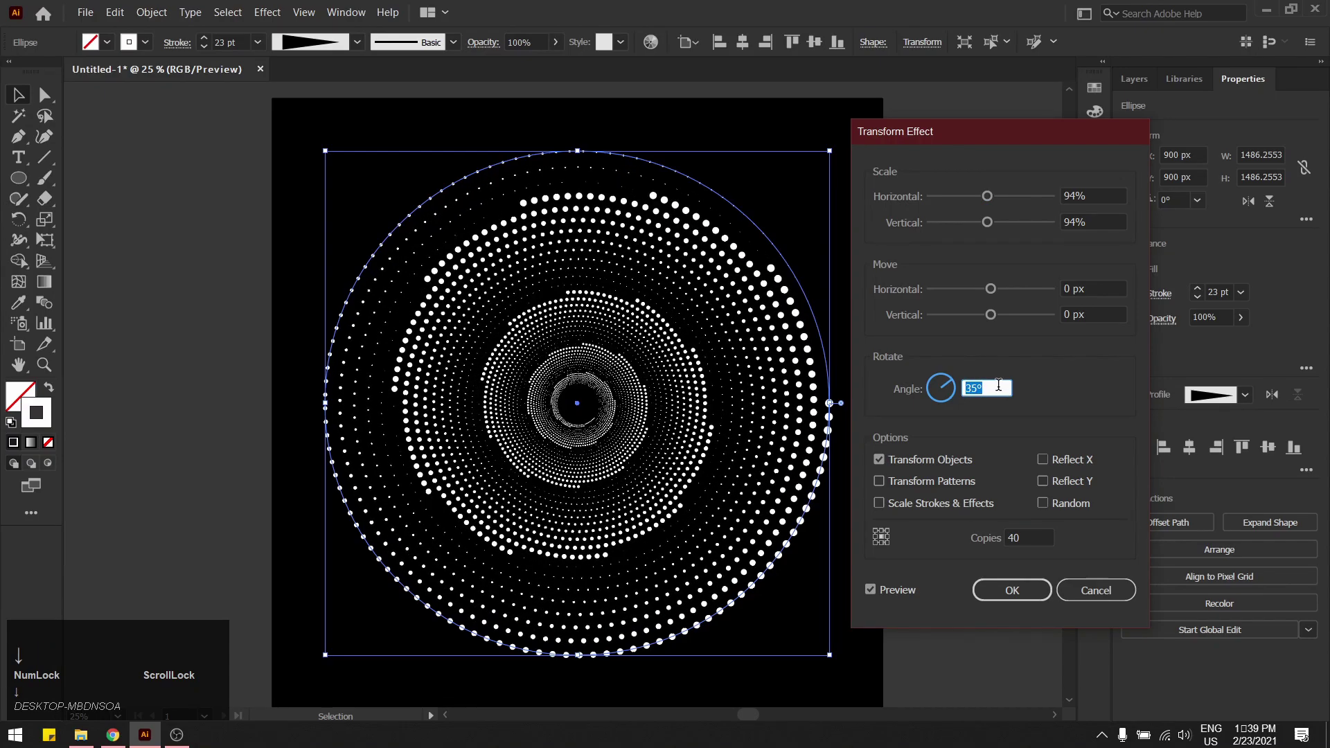
key("Down")
key("Down")
key("Down")
key("Down")
key("Down")
key("Down")
key("Down")
key("Down")
key("Down")
key("Down")
key("Down")
key("Down")
key("Down")
key("Down")
key("Down")
key("Down")
key("Down")
key("Down")
key("Down")
key("Down")
key("Down")
key("Down")
key("Down")
key("Down")
key("Down")
key("Down")
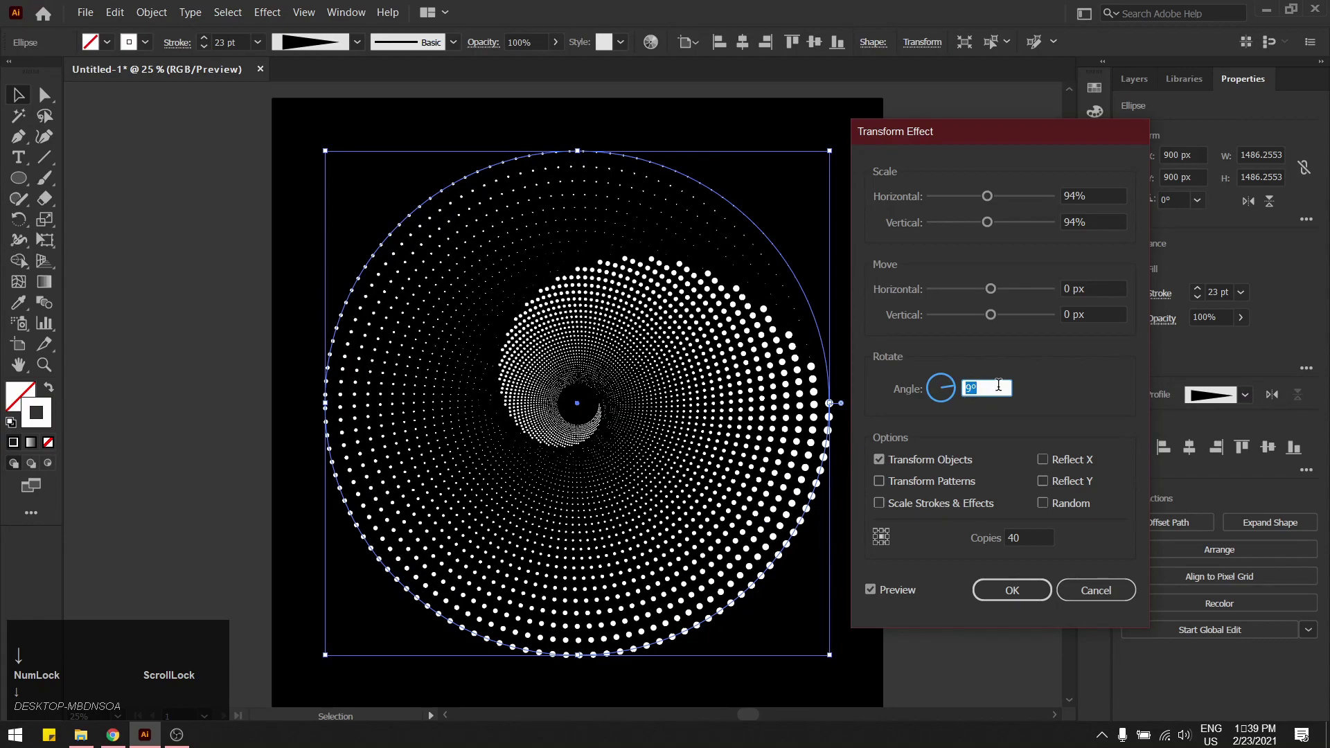
key("Up")
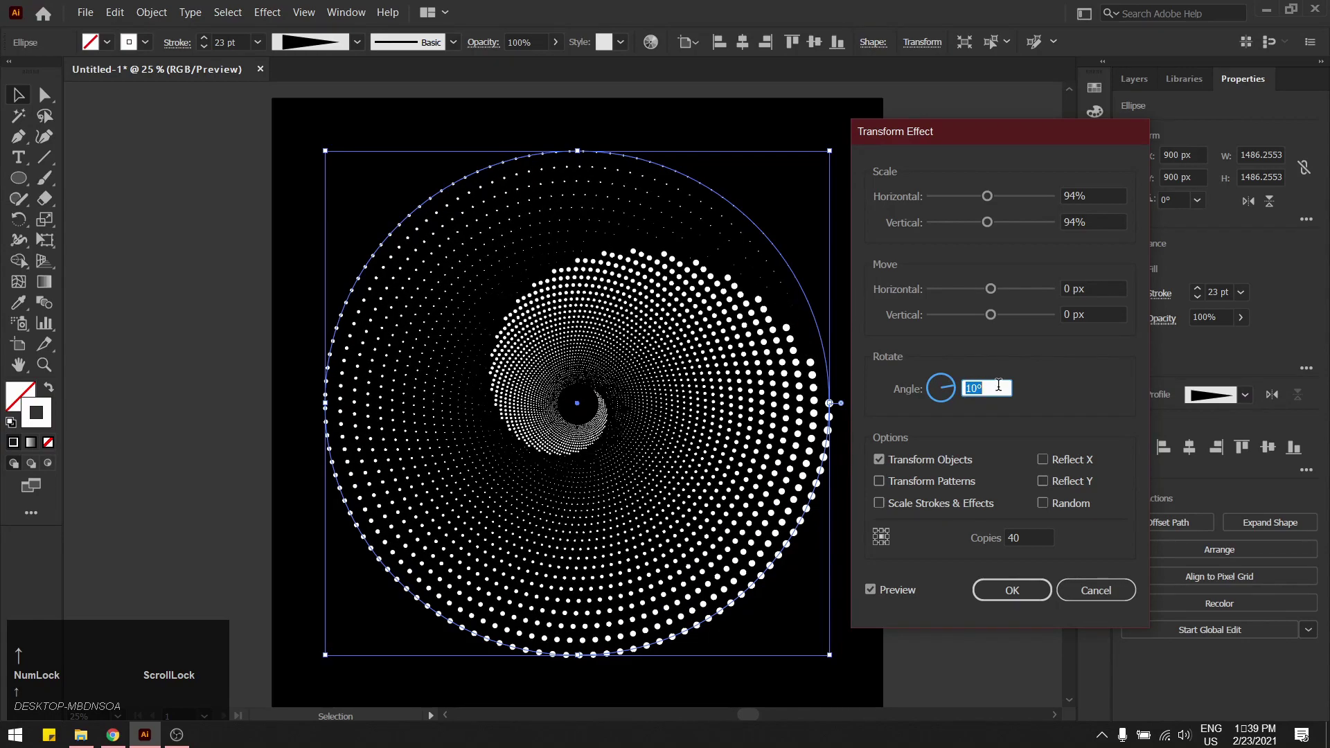
Step: Set the Transform effect's horizontal scale to 96%
left_click(1088, 192)
key("Up")
key("Up")
key("Up")
key("Up")
key("Down")
key("Down")
key("Up")
key("Down")
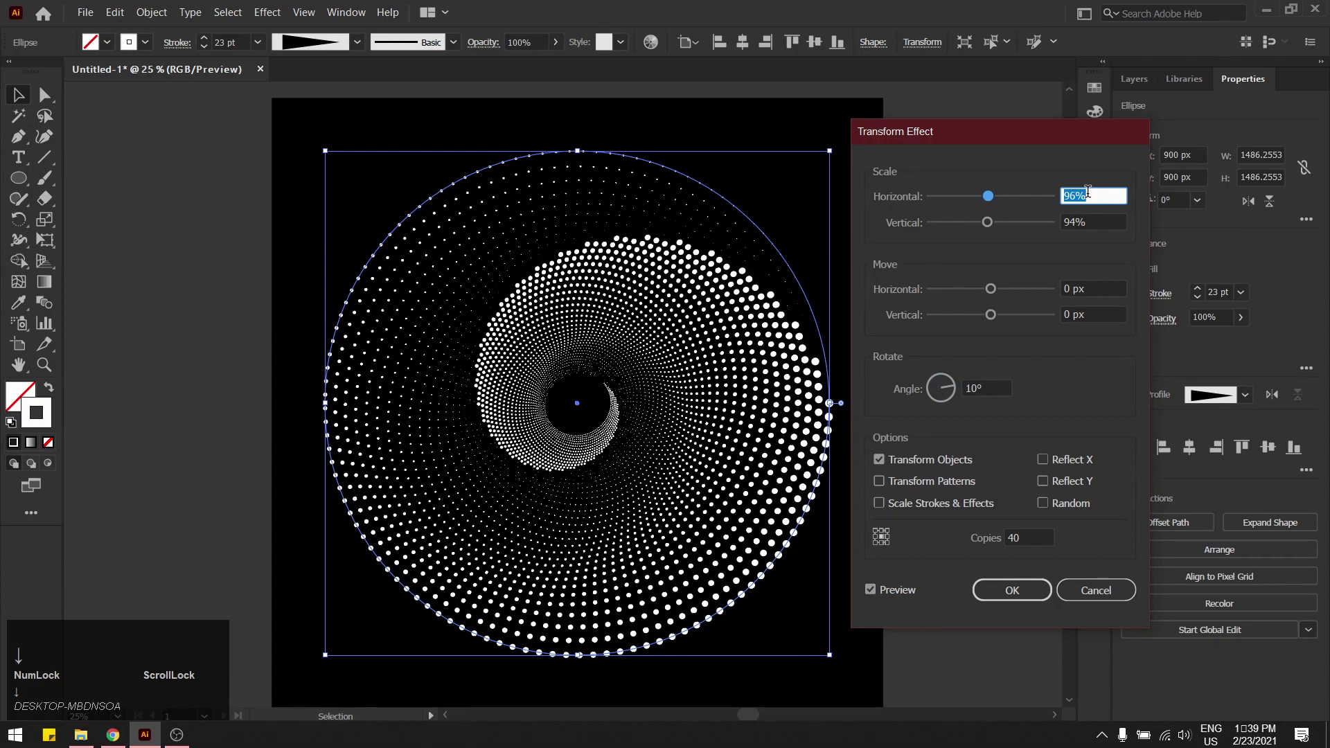
Step: Try a vertical scale of 89% combined with horizontal scales of 93% and 97% in the Transform effect
left_click(1088, 220)
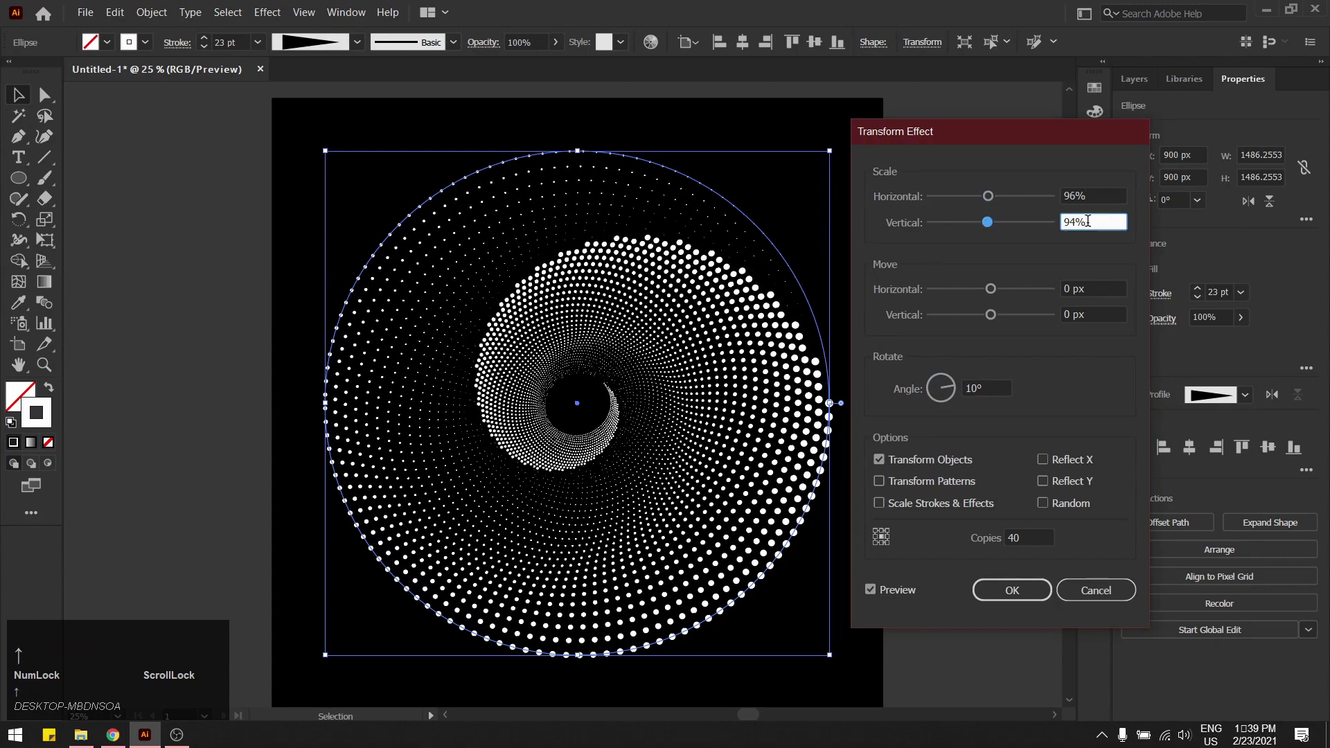
key("Up")
key("Up")
key("Up")
key("Up")
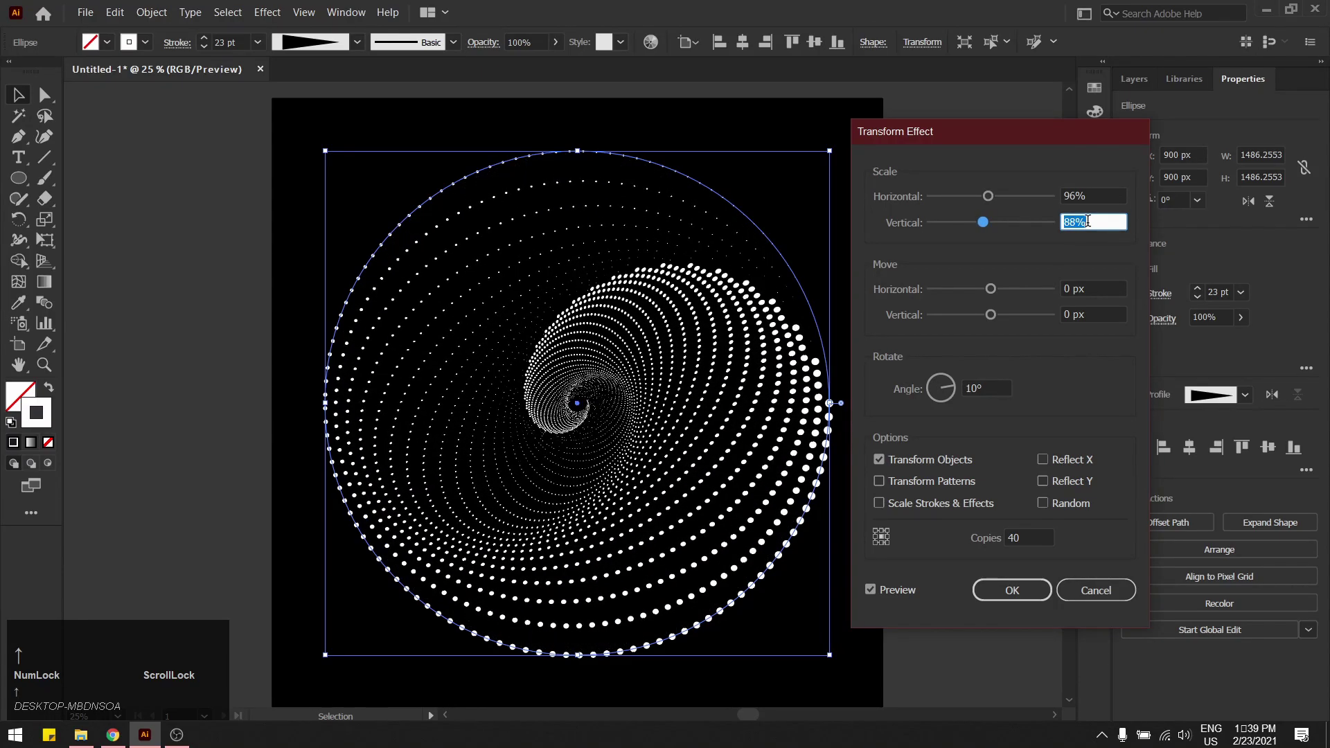
left_click(1101, 195)
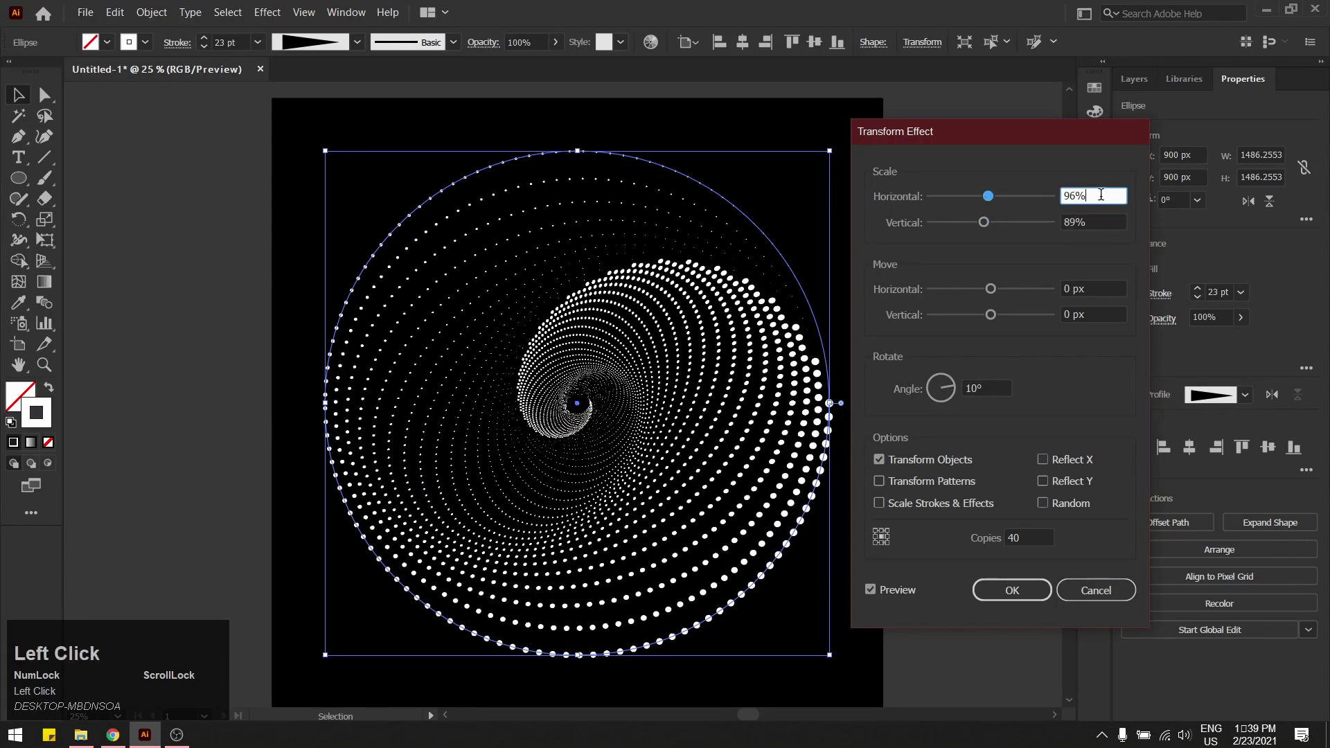
key("Up")
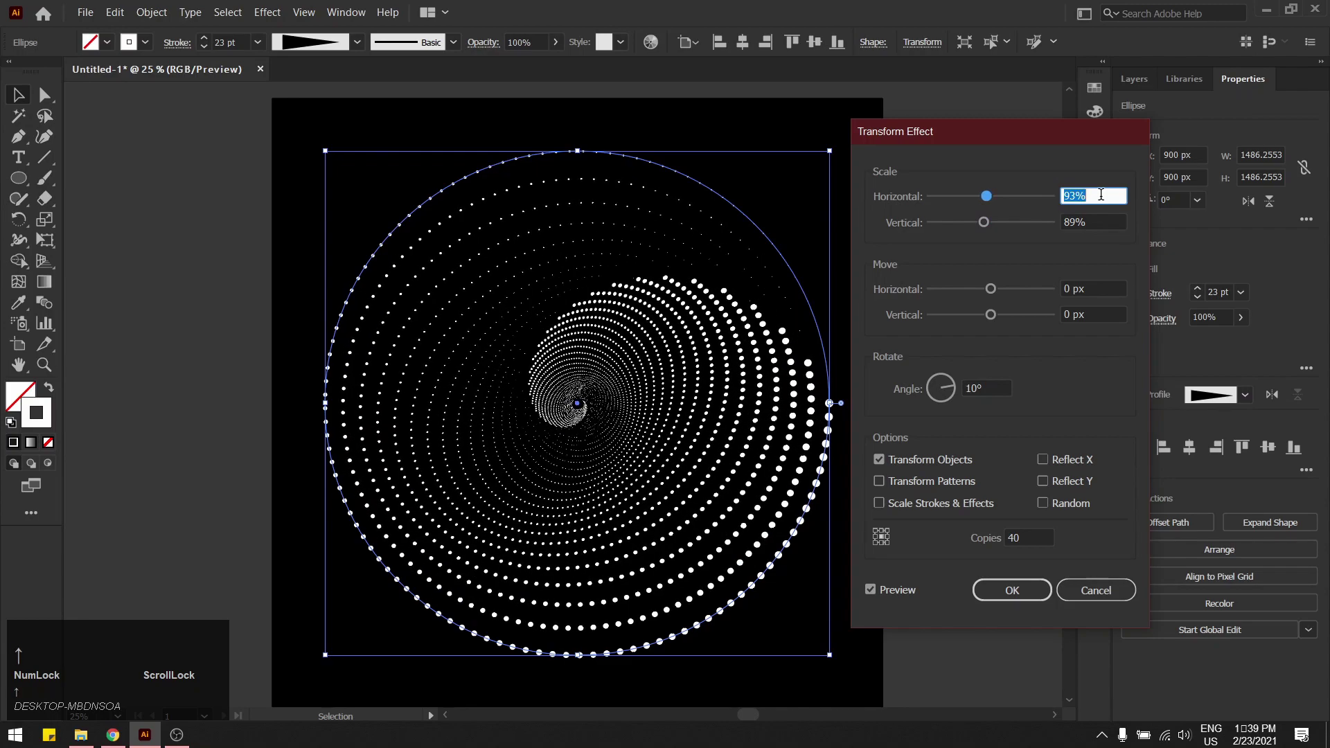
key("Down")
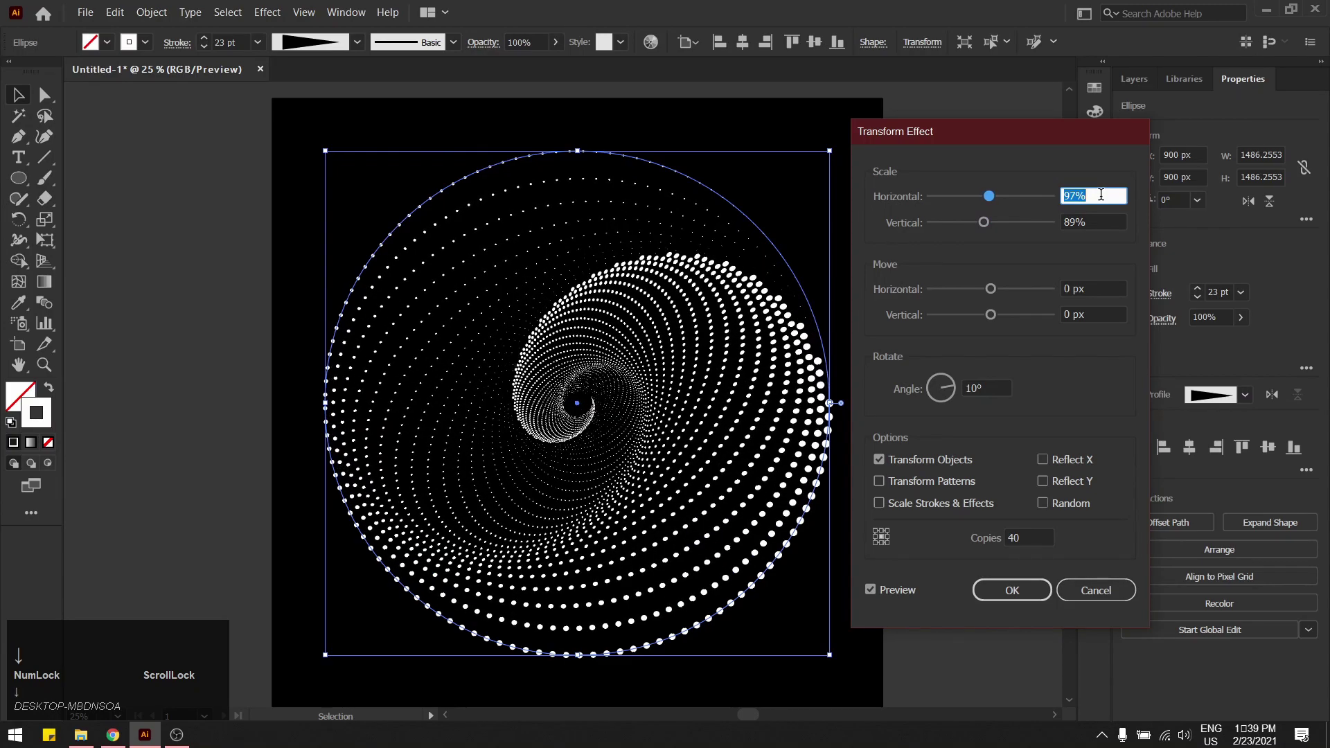
Step: Set the Transform effect's vertical scale to 96%
left_click(1094, 219)
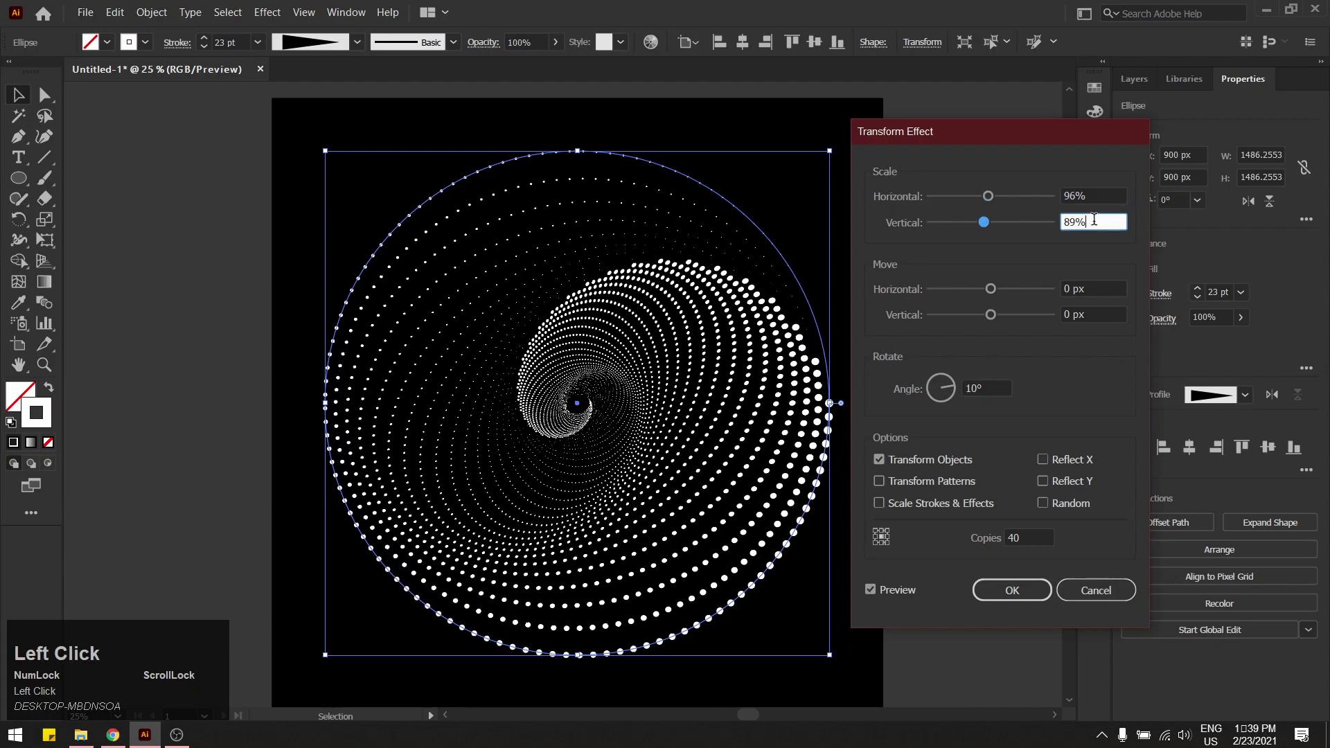
key("Up")
key("Up")
key("Up")
key("Up")
key("Up")
key("Up")
key("Up")
key("Up")
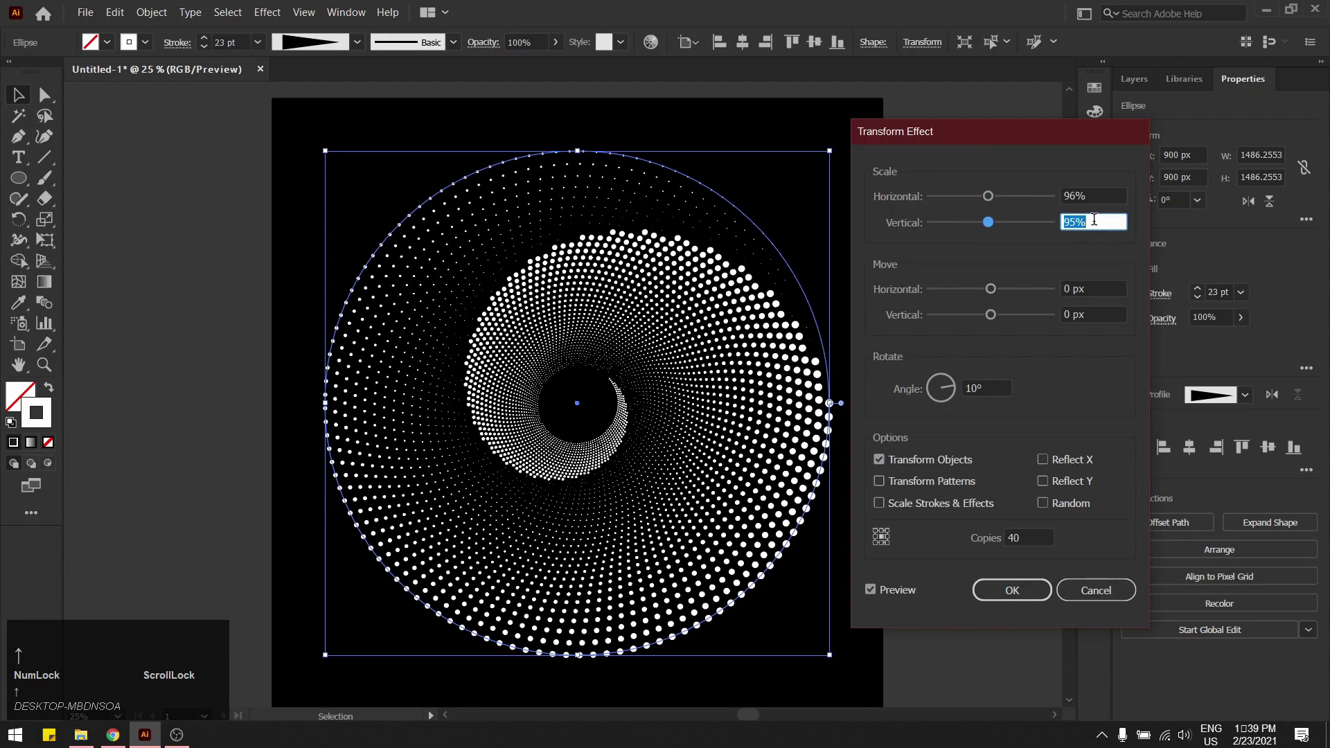
key("Up")
key("Up")
key("Up")
key("Down")
key("Down")
key("Down")
key("Down")
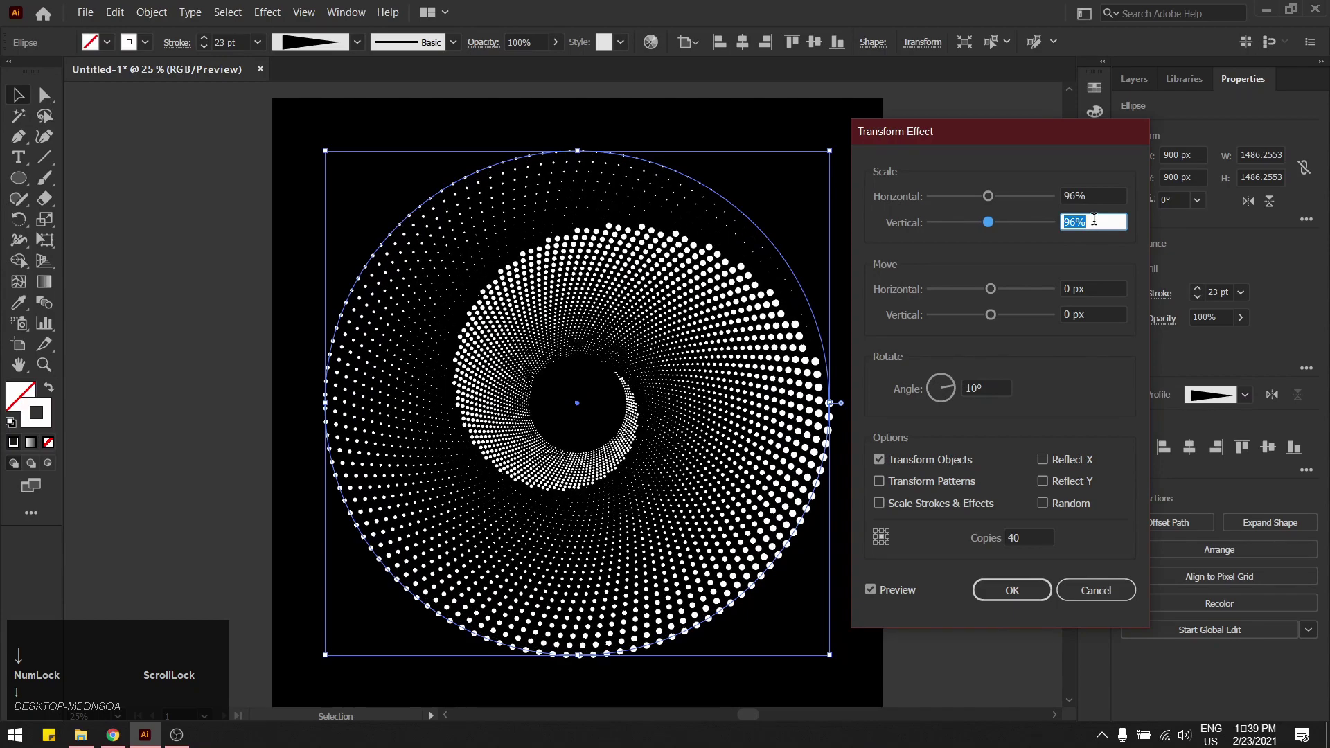
Step: Set the Transform effect's number of copies to 68
left_click(1025, 535)
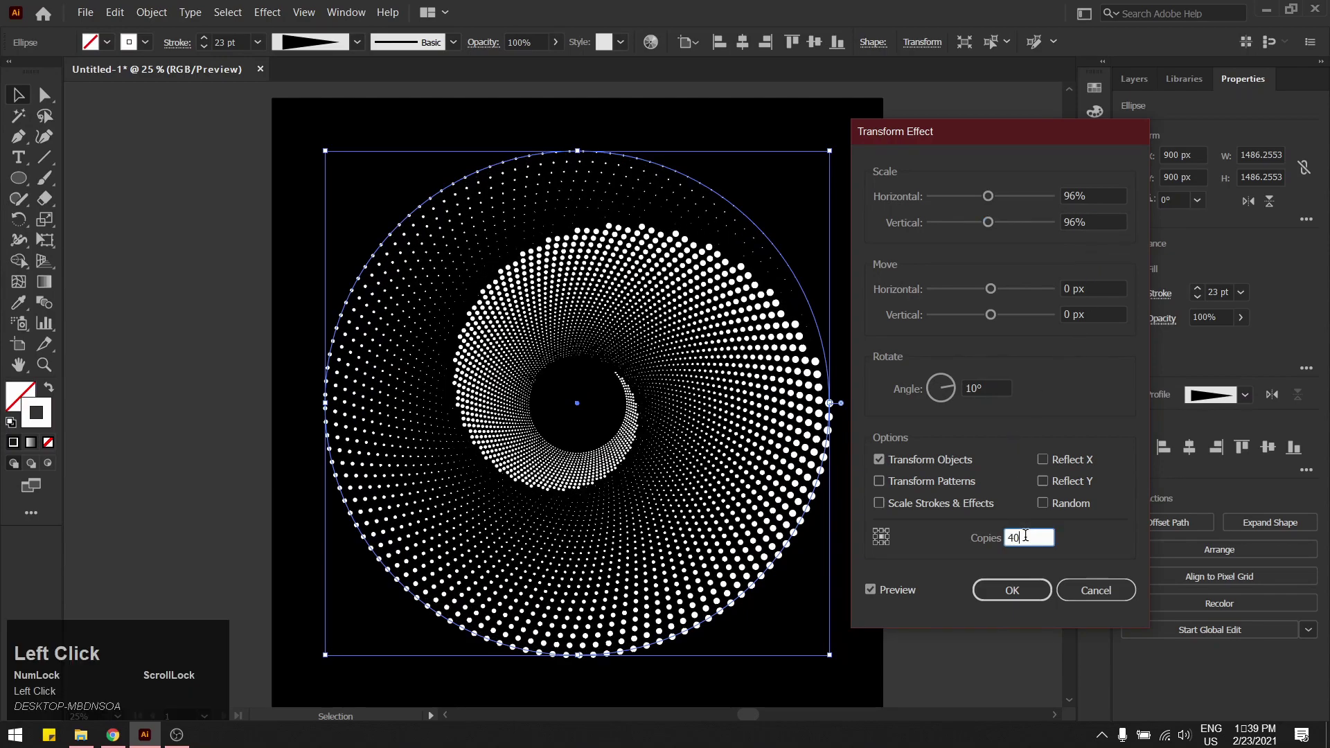
key("Up")
key("Up")
key("Up")
key("Up")
key("Up")
key("Up")
key("Up")
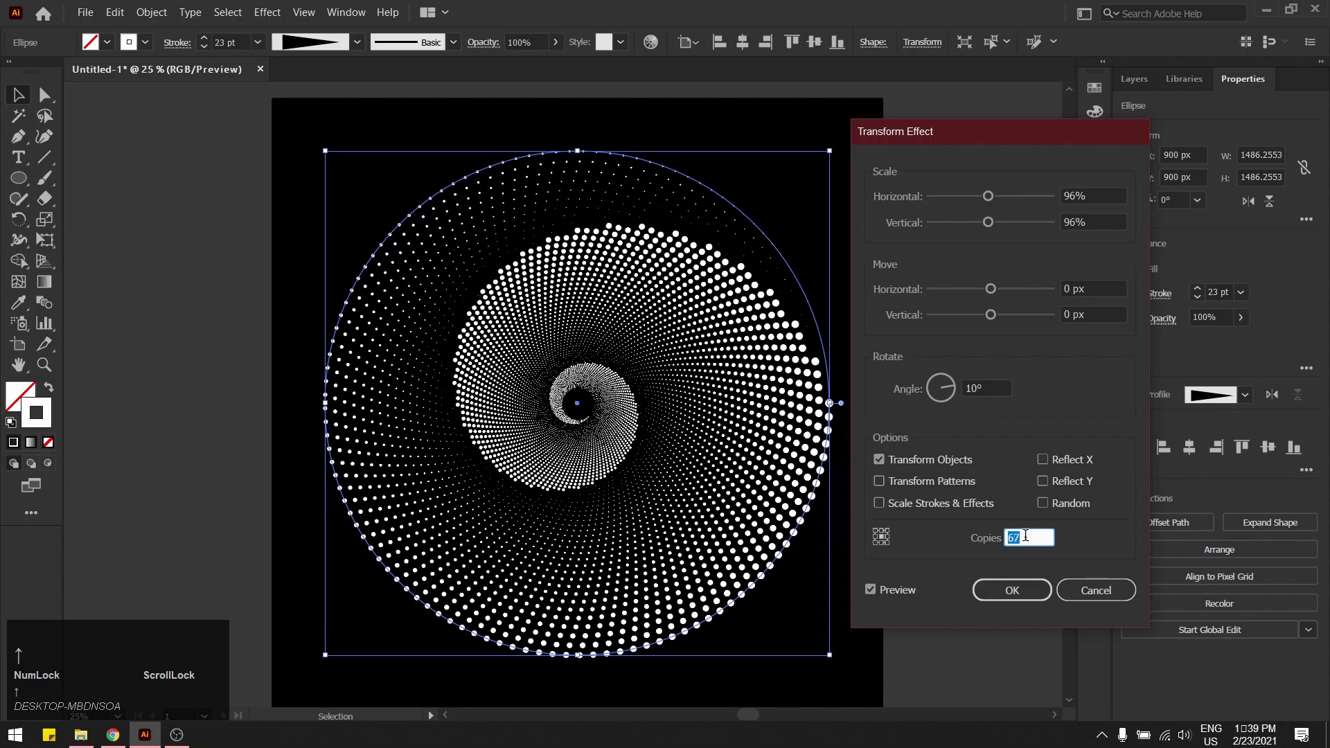
Step: Set the Transform effect's rotation angle to 7°, apply the changes and deselect the artwork
left_click(995, 380)
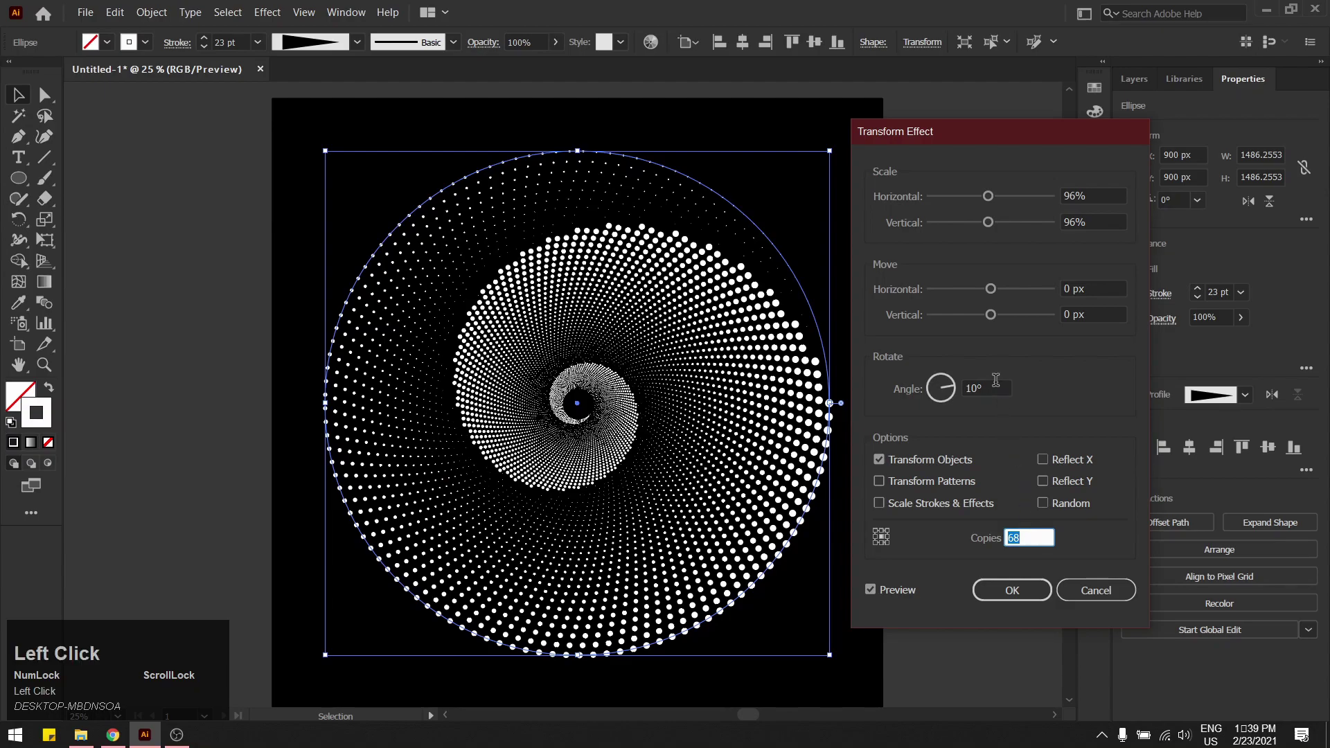
key("Up")
key("Up")
key("Up")
key("Up")
key("Up")
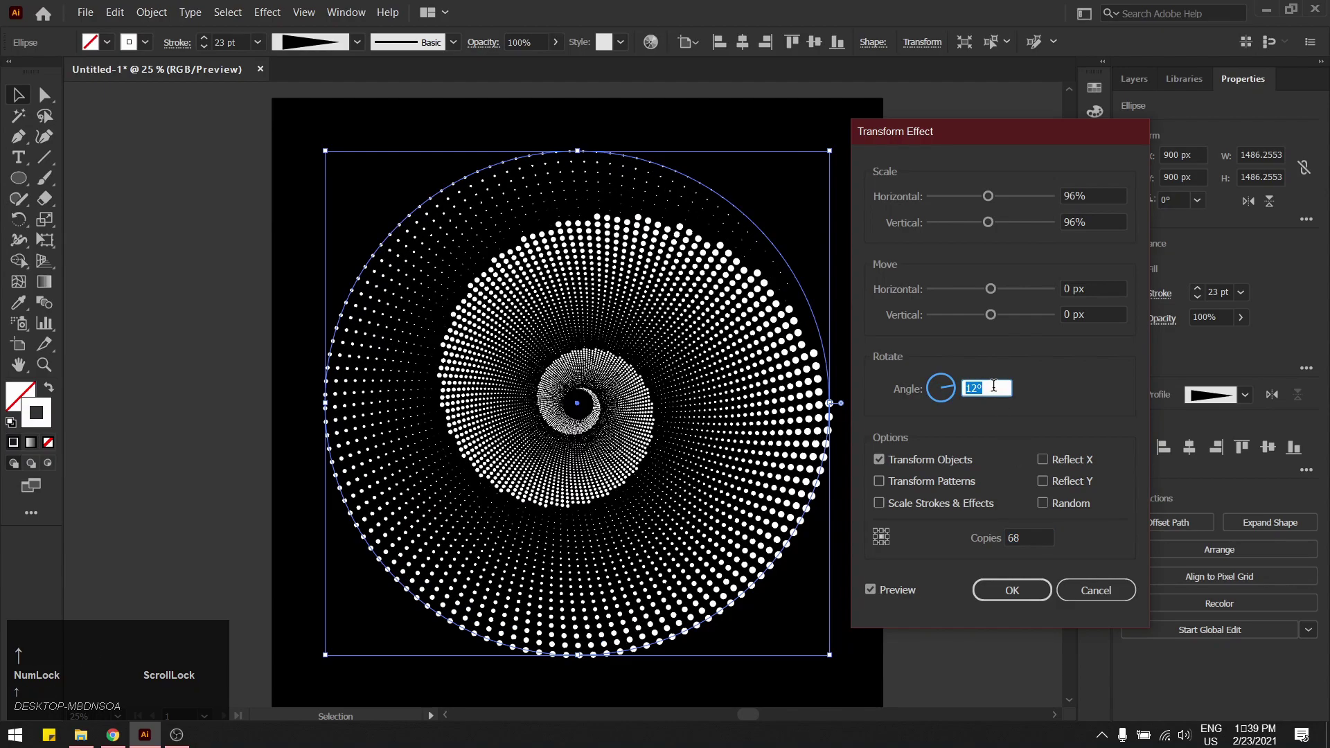
key("Up")
key("Up")
key("Up")
key("Up")
key("Up")
key("Up")
key("Up")
key("Up")
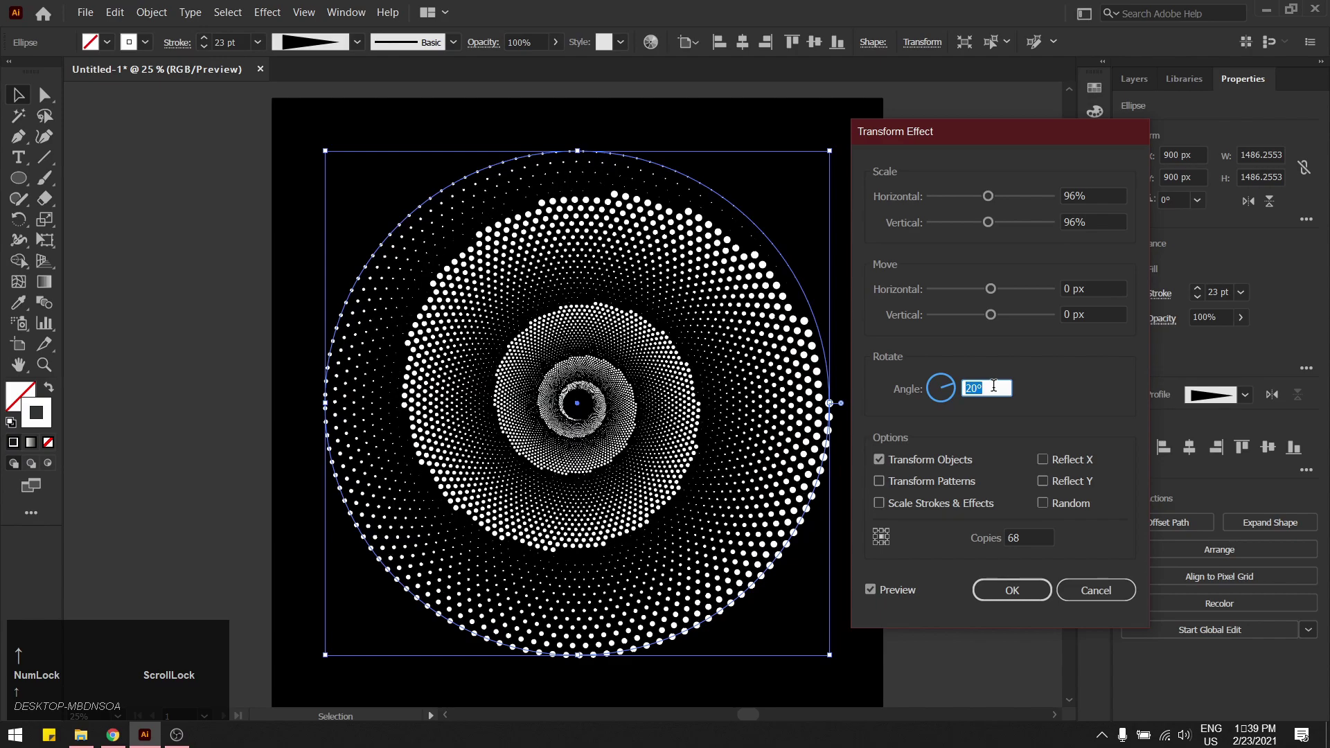
key("Up")
key("Up")
key("Up")
key("Up")
key("Up")
key("Up")
key("Up")
key("Up")
key("Up")
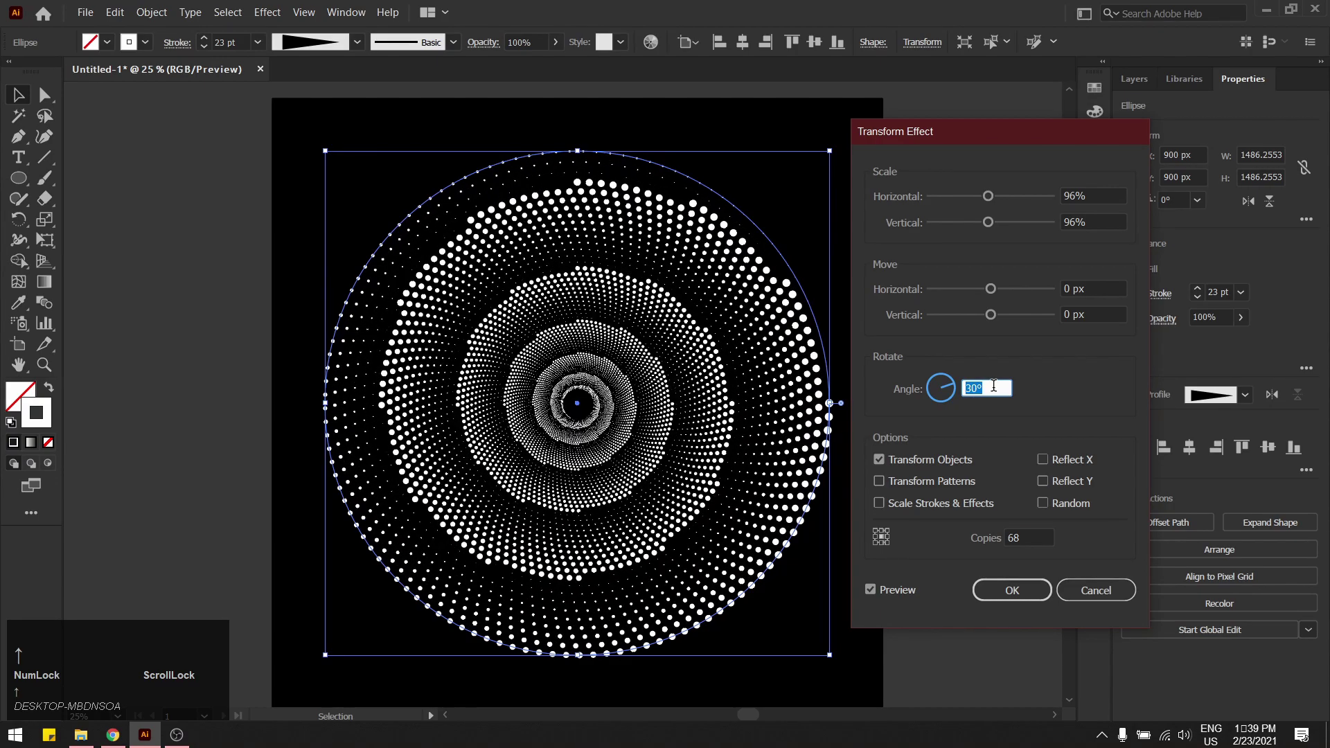
key("Down")
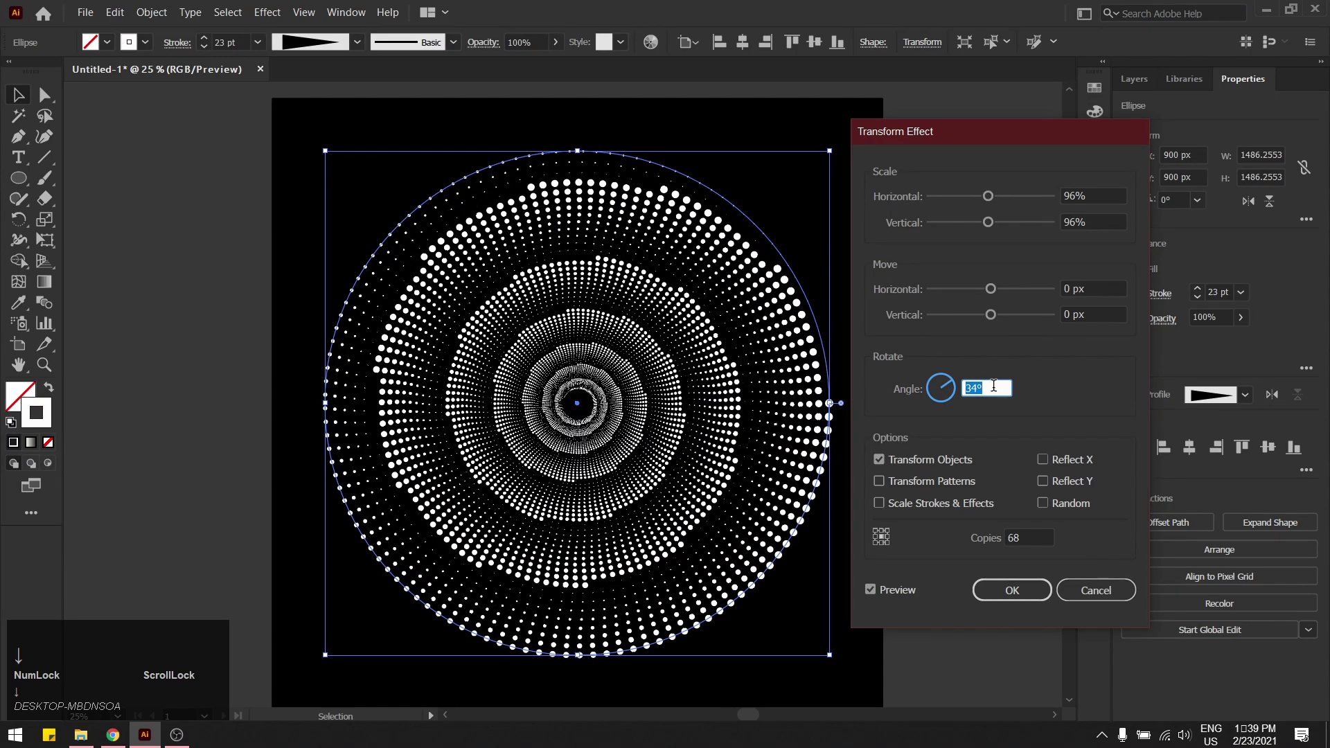
key("Down")
key("Down")
key("Down")
key("Down")
key("Down")
key("Down")
key("Down")
key("Down")
key("Down")
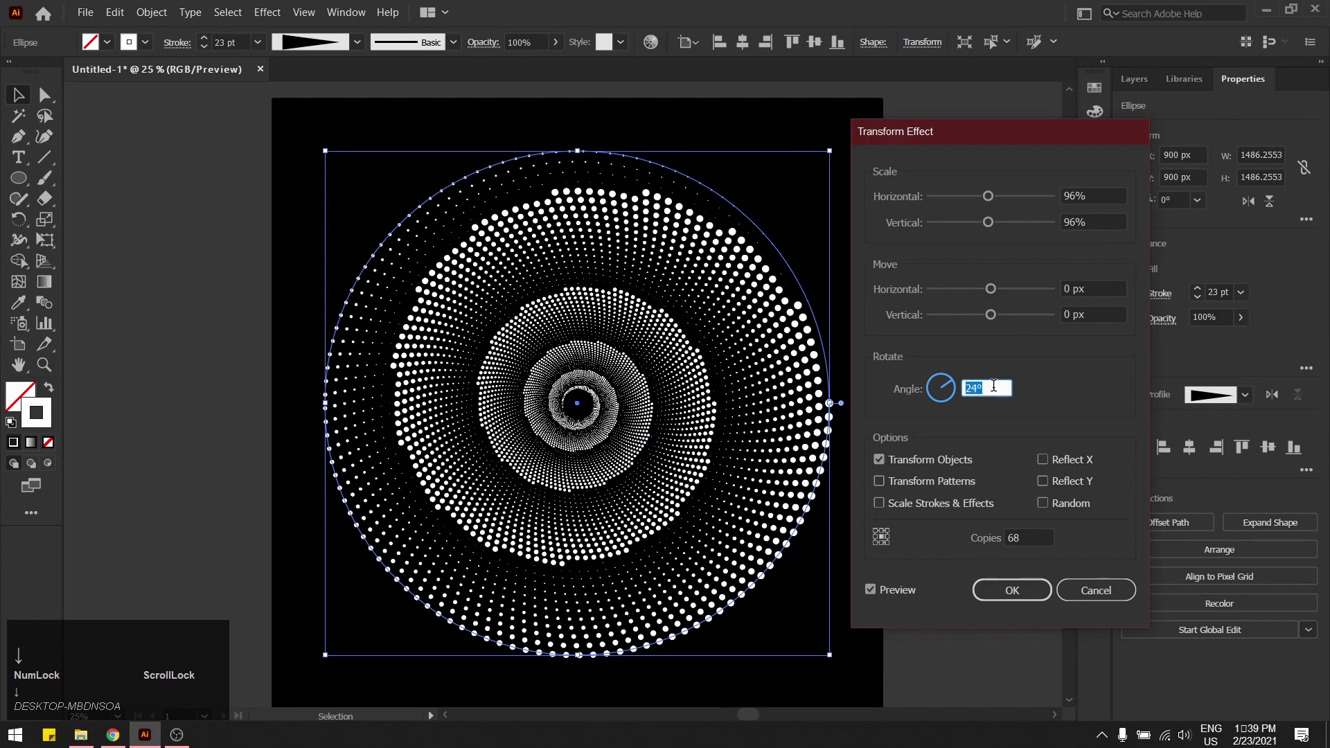
key("Down")
key("Down")
key("Down")
key("Down")
key("Down")
key("Down")
key("Down")
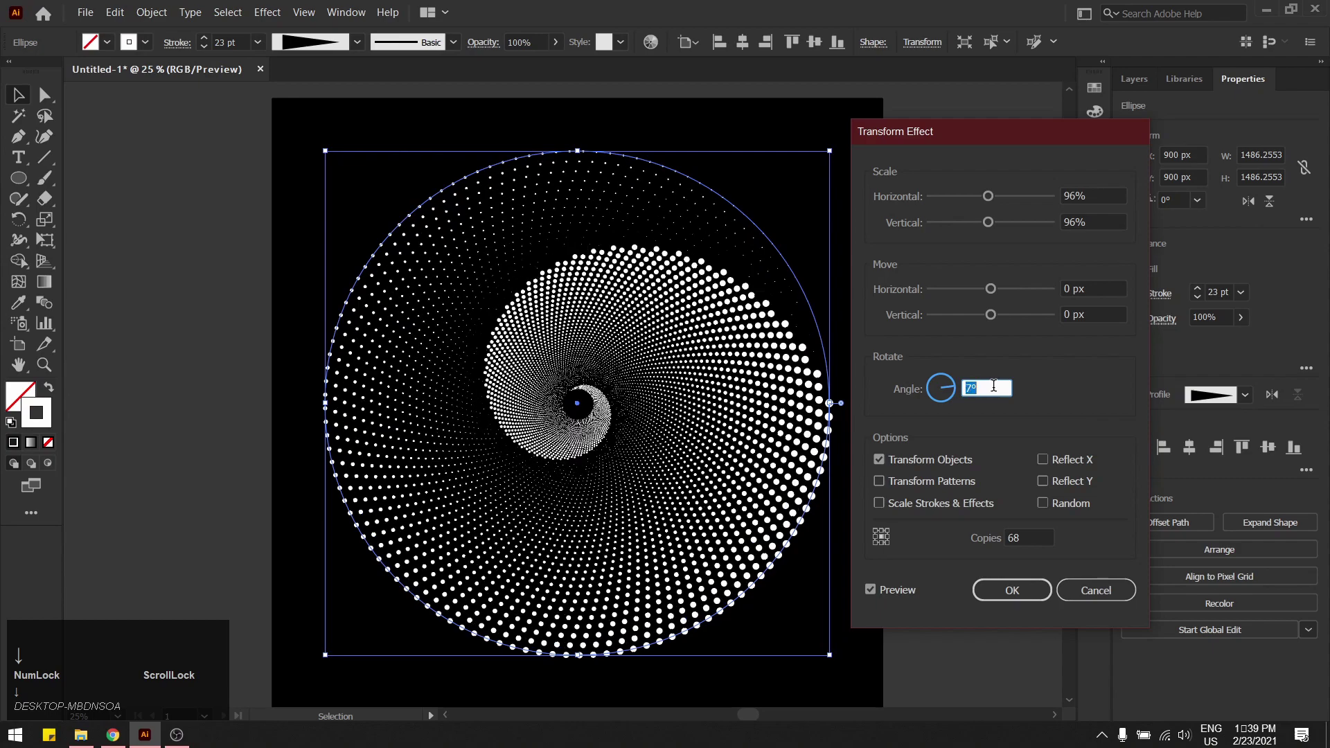
left_click(1012, 590)
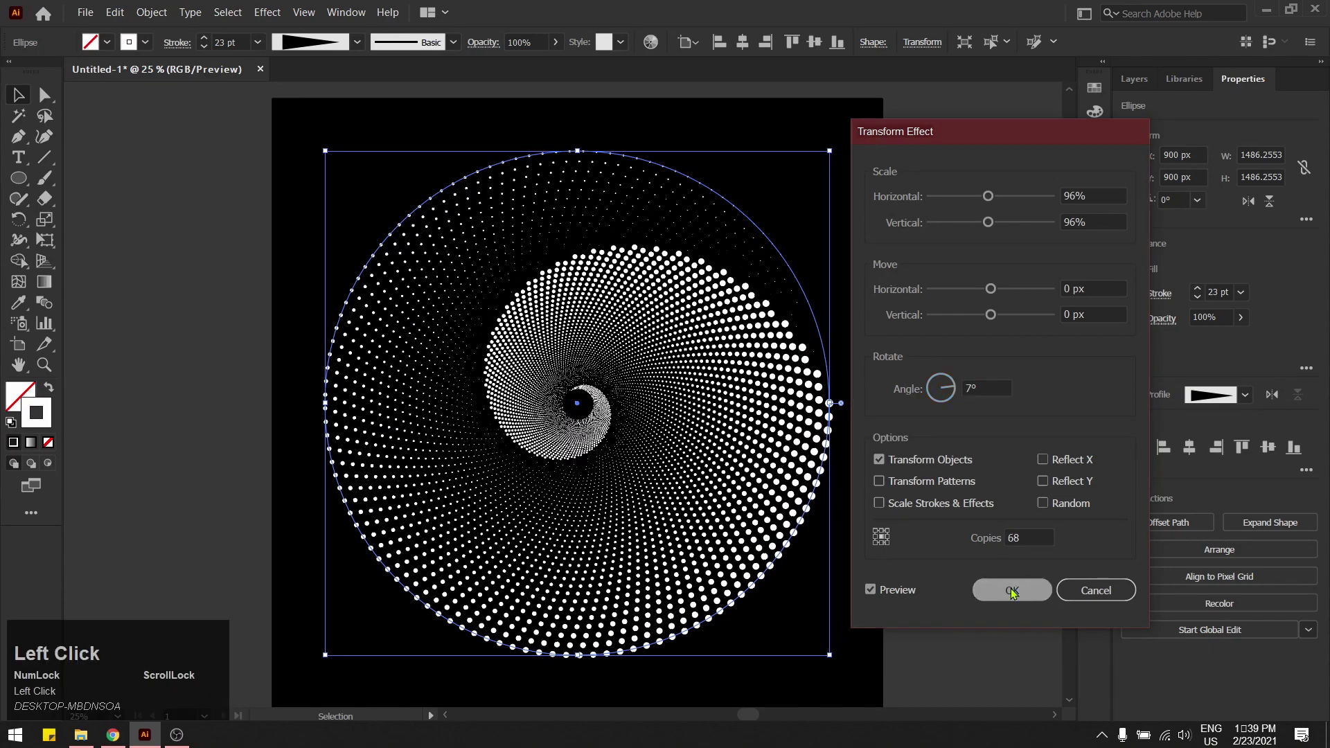
key("ctrl+shift+a")
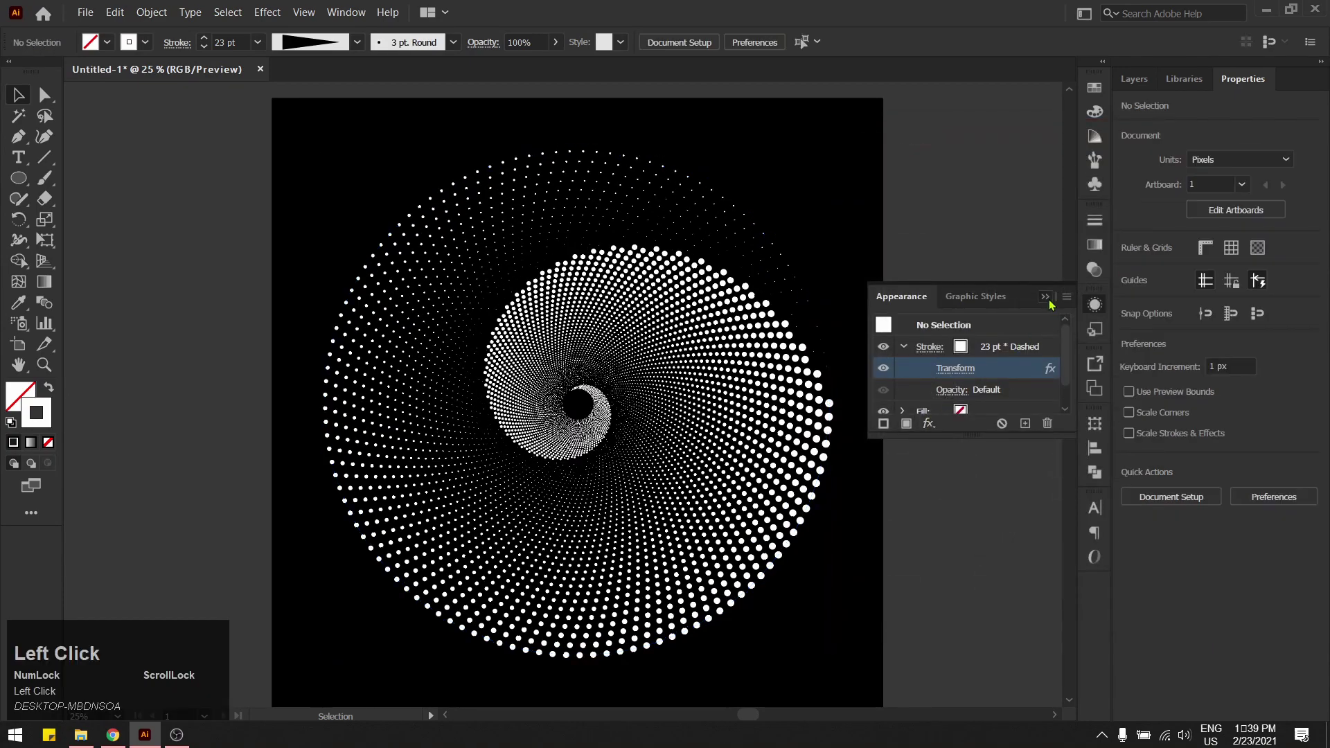
left_click(1045, 298)
Step: Examine the dots around the spiral's centre up close and the overall halftone pattern
left_click_drag(905, 368, 929, 365)
scroll(642, 395, "up", 3)
scroll(365, 377, "up", 8)
scroll(346, 352, "down", 1)
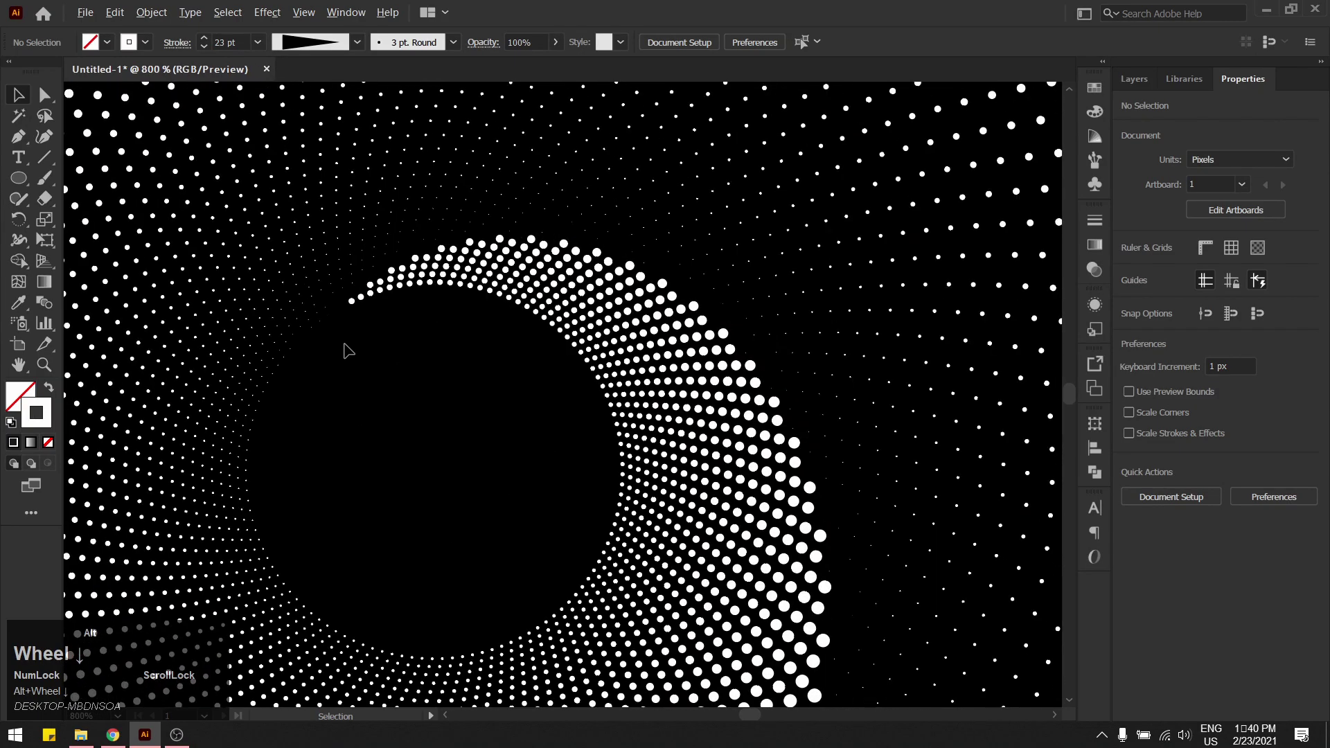
left_click_drag(406, 386, 638, 342)
scroll(632, 362, "down", 7)
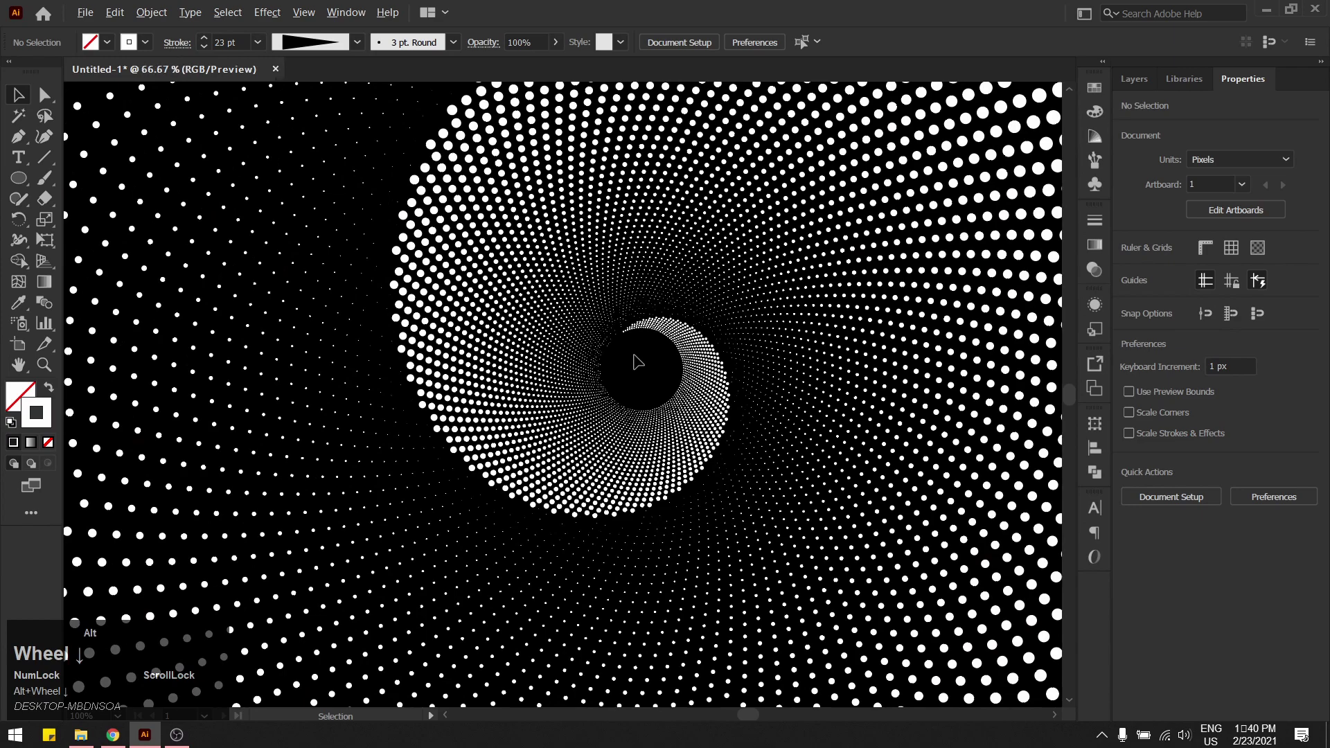
scroll(632, 363, "down", 4)
left_click(634, 364)
scroll(637, 365, "up", 1)
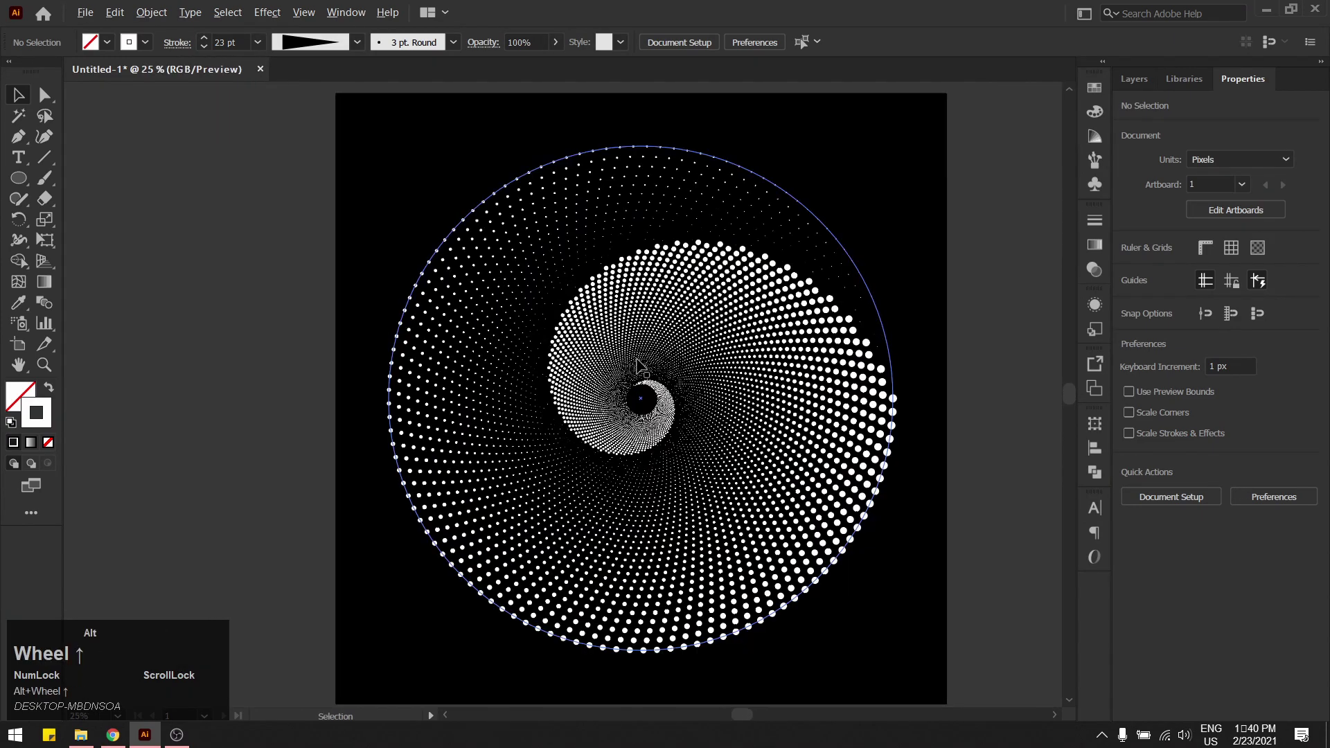
left_click(679, 348)
scroll(680, 350, "up", 2)
scroll(681, 353, "down", 1)
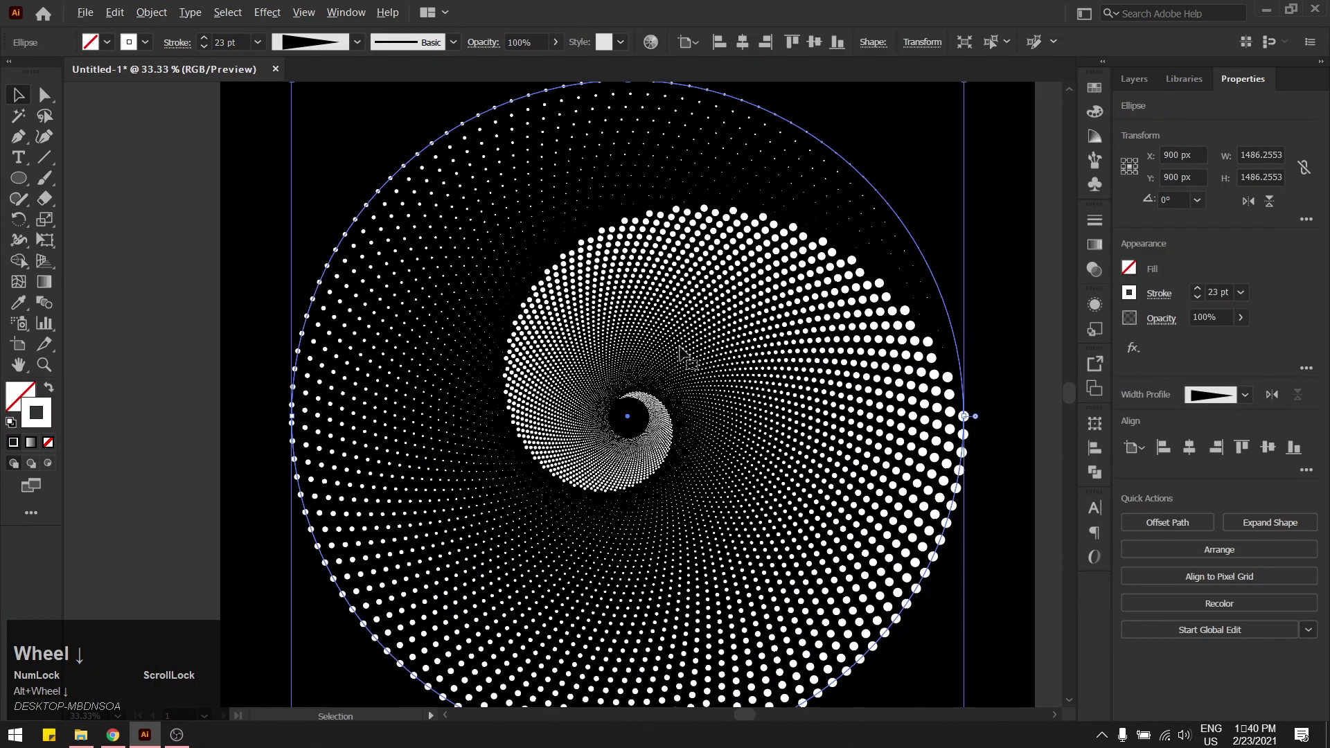
left_click_drag(681, 353, 671, 318)
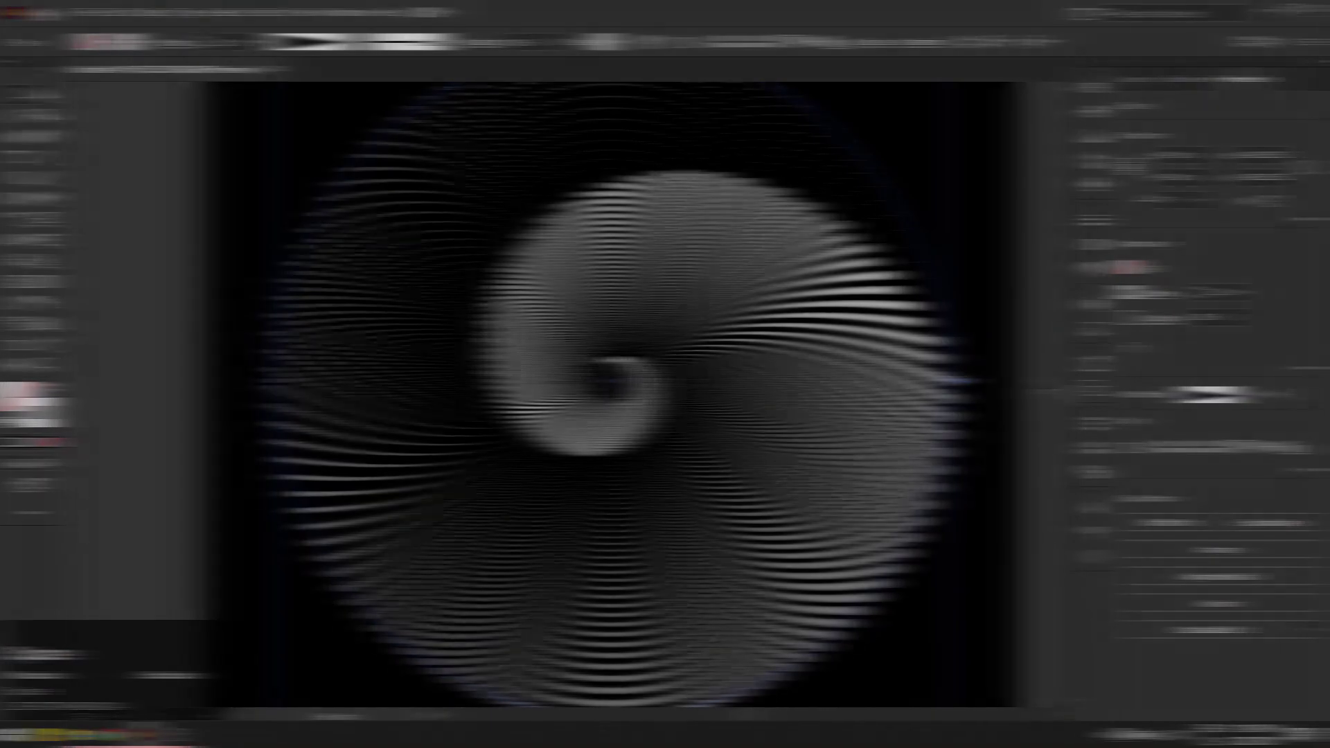